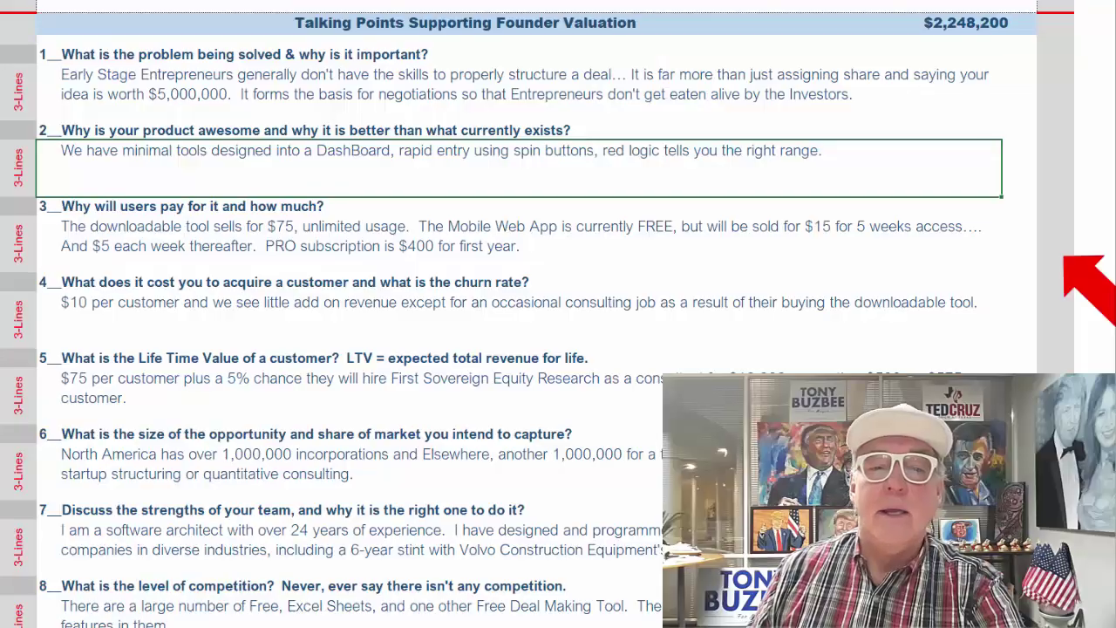
- Review the founder valuation talking points from the section heading through questions 1 to 8, selecting each question's row
scroll(514, 349, up, 3)
click(517, 174)
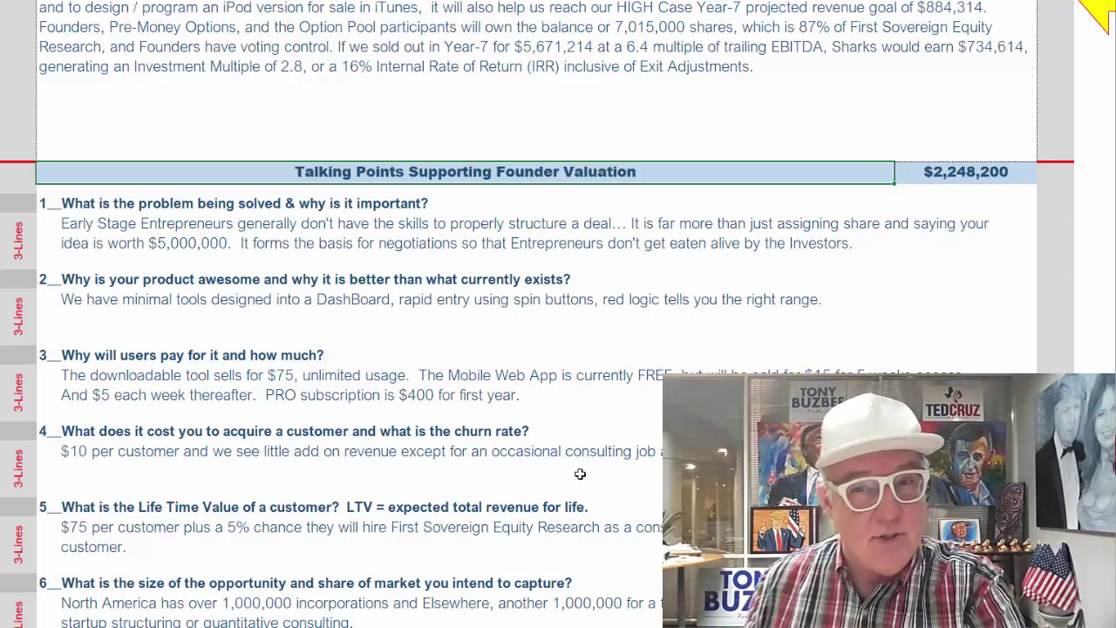
scroll(513, 505, down, 2)
click(342, 157)
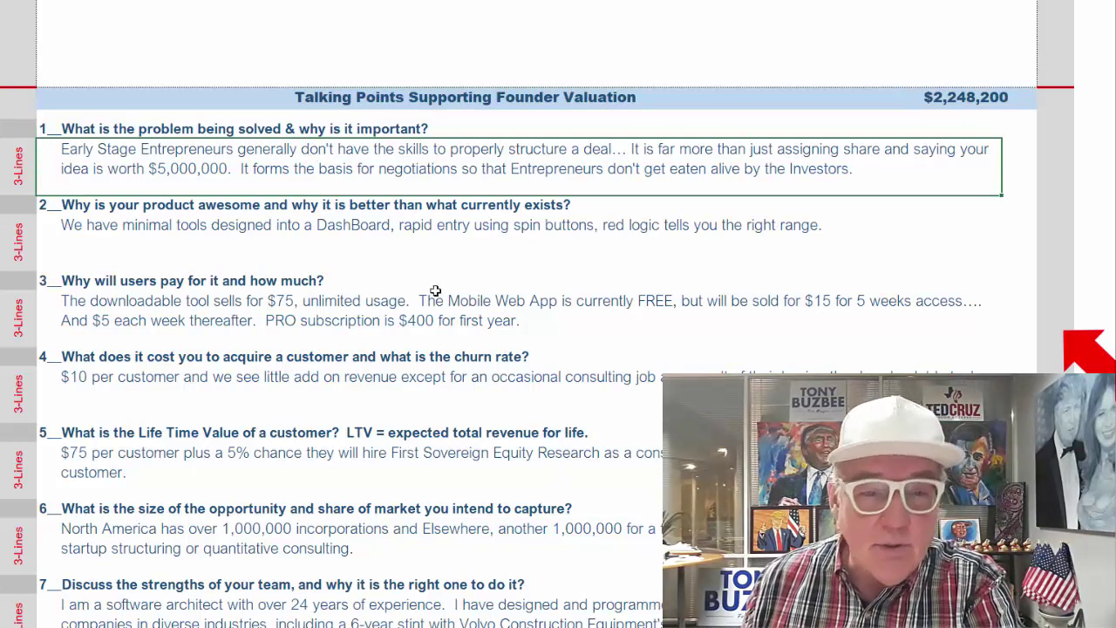
click(164, 212)
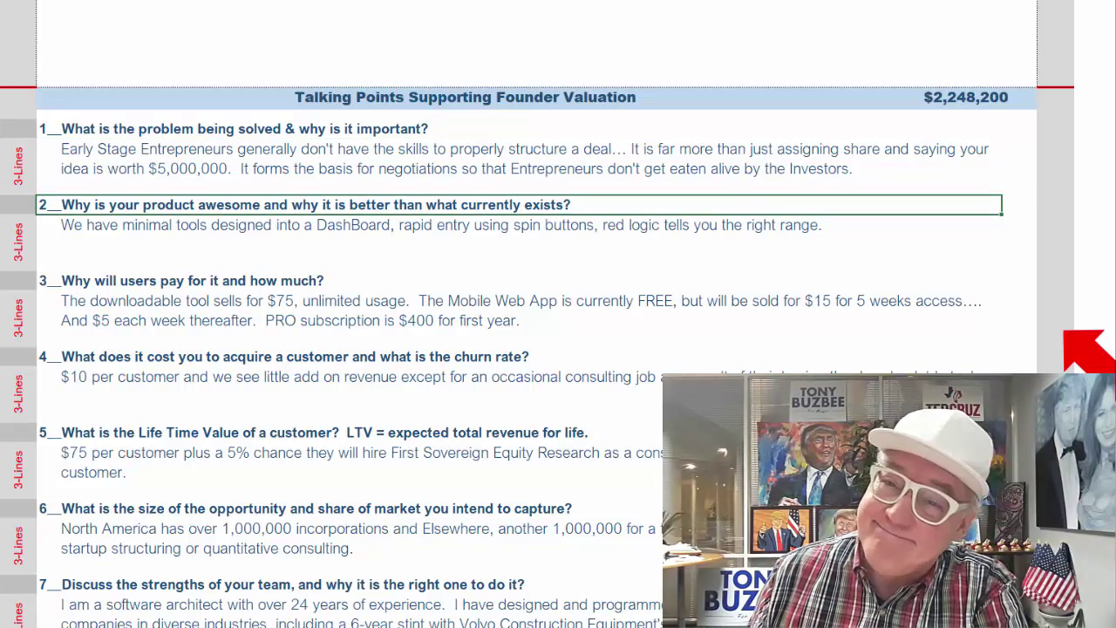
scroll(274, 154, down, 4)
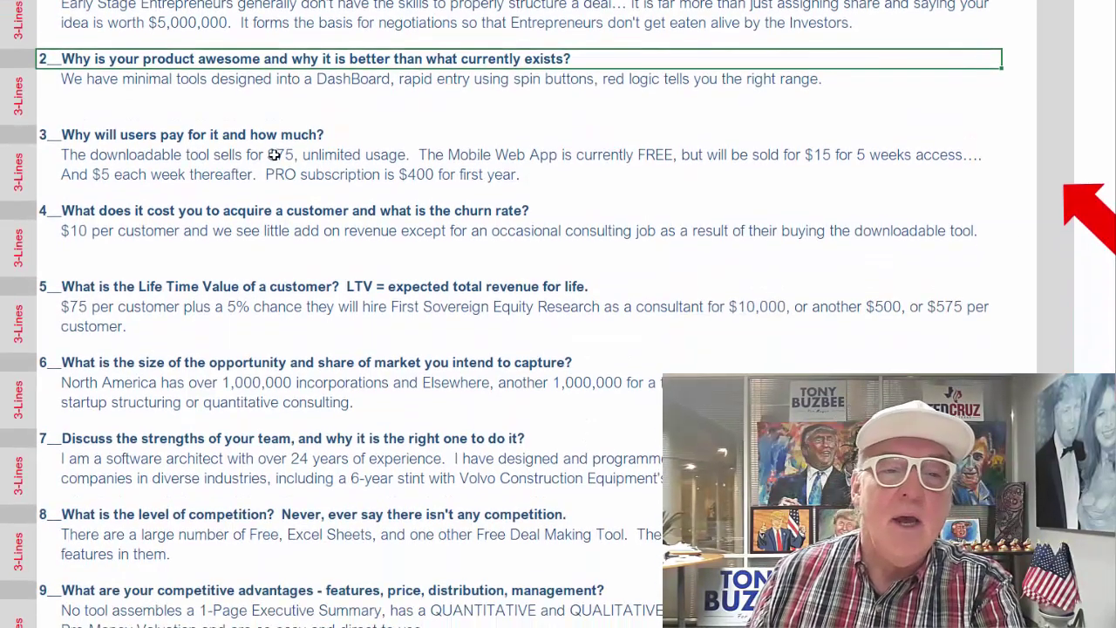
click(279, 136)
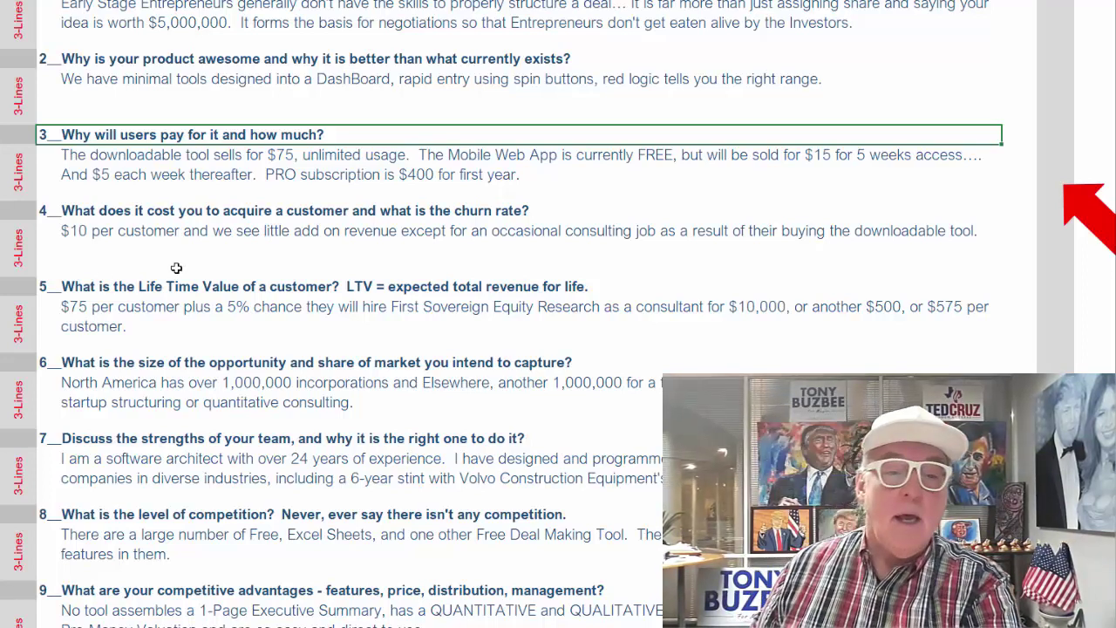
click(193, 214)
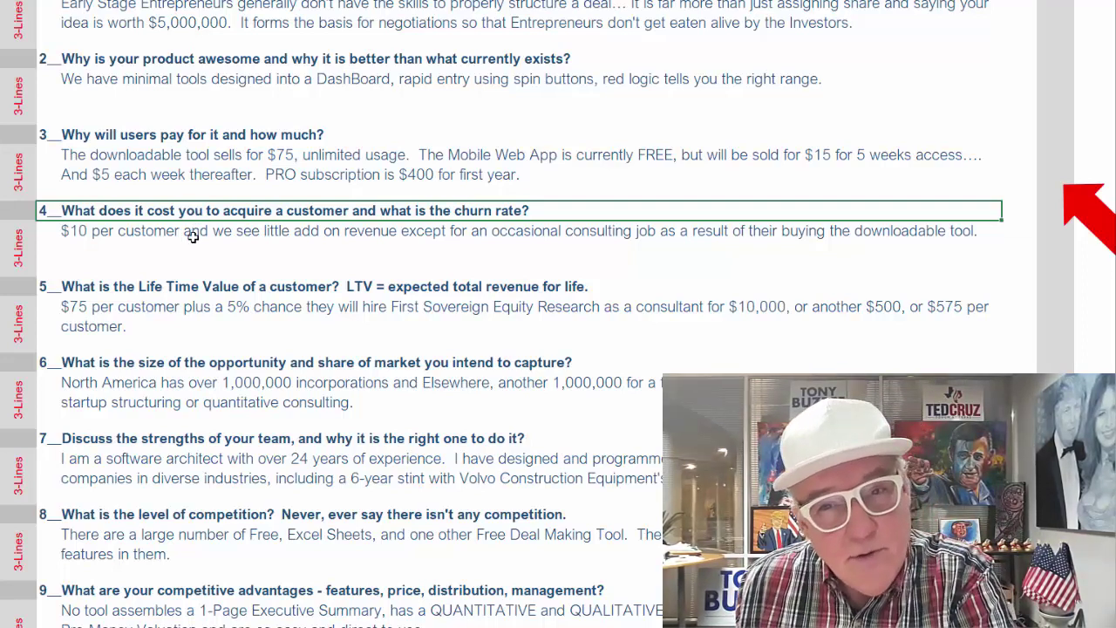
click(271, 285)
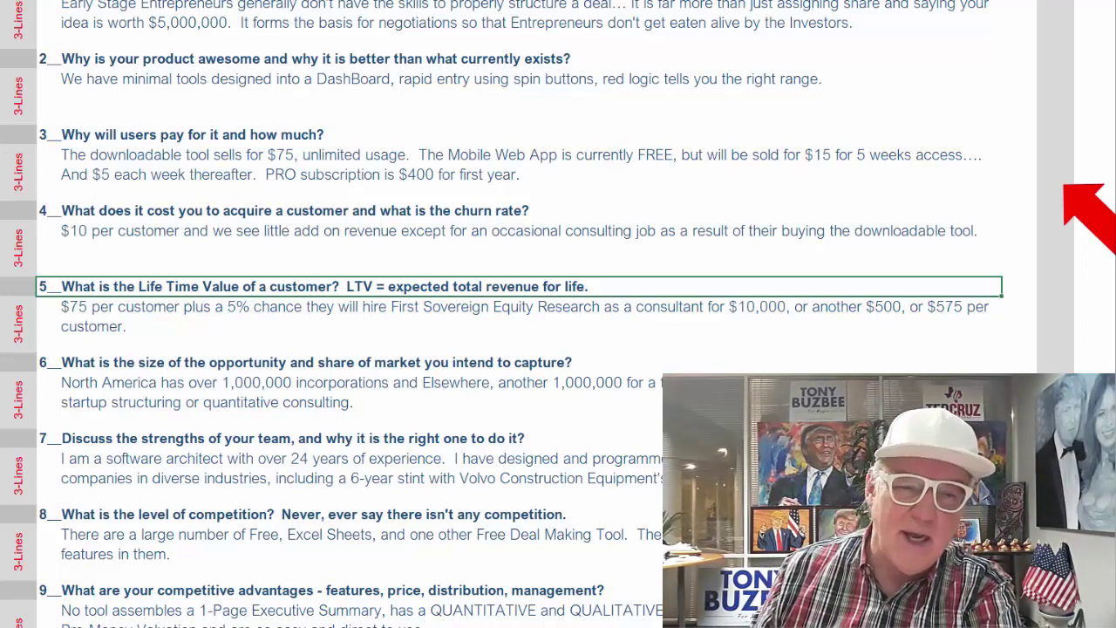
click(175, 362)
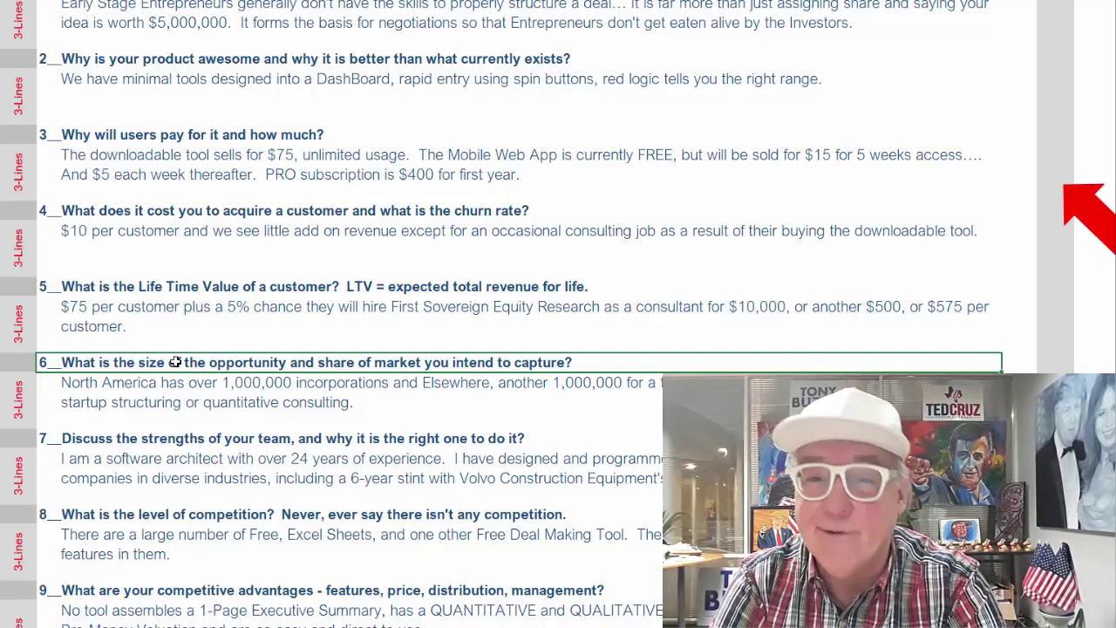
click(290, 480)
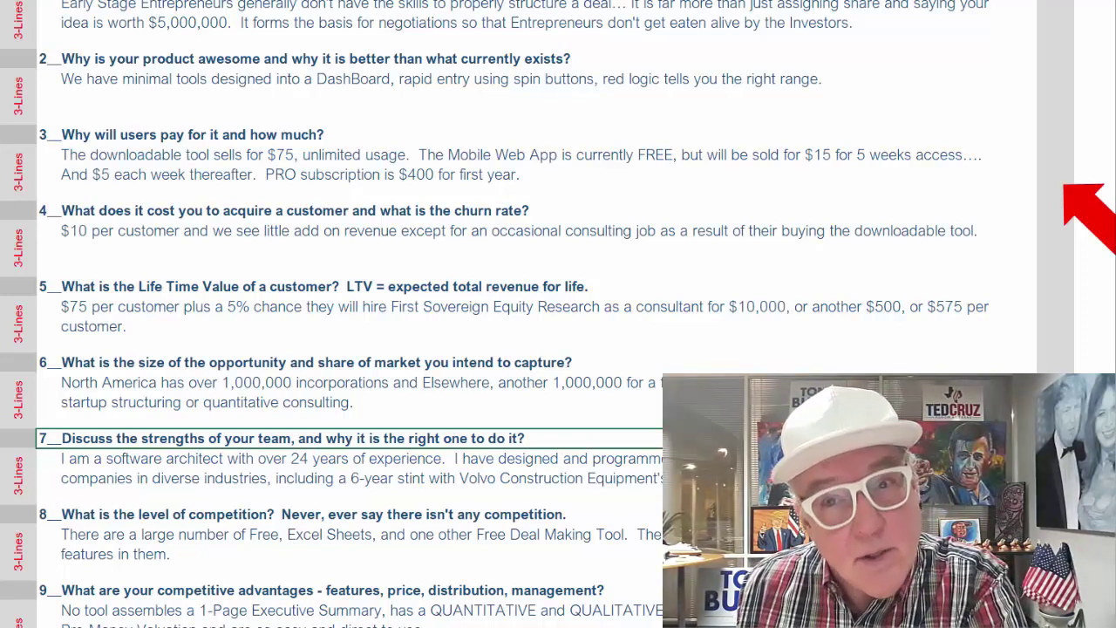
click(185, 515)
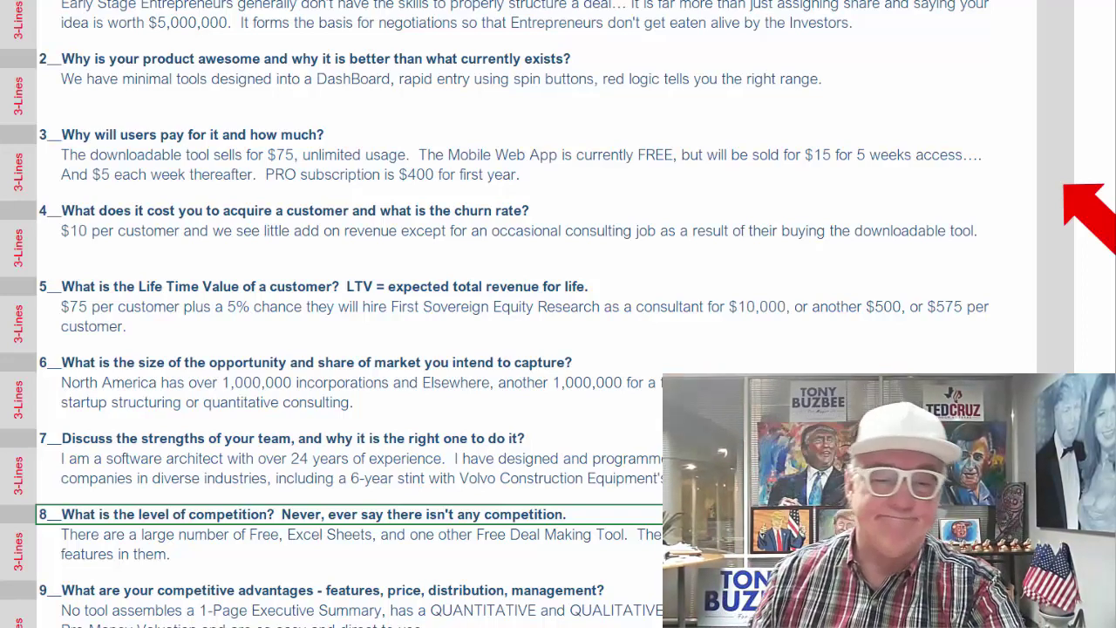
- Review talking points 9 to 14, from competitive advantages and plan of attack to milestones, use of funding, and advertising and marketing
scroll(558, 314, down, 1)
scroll(300, 185, down, 6)
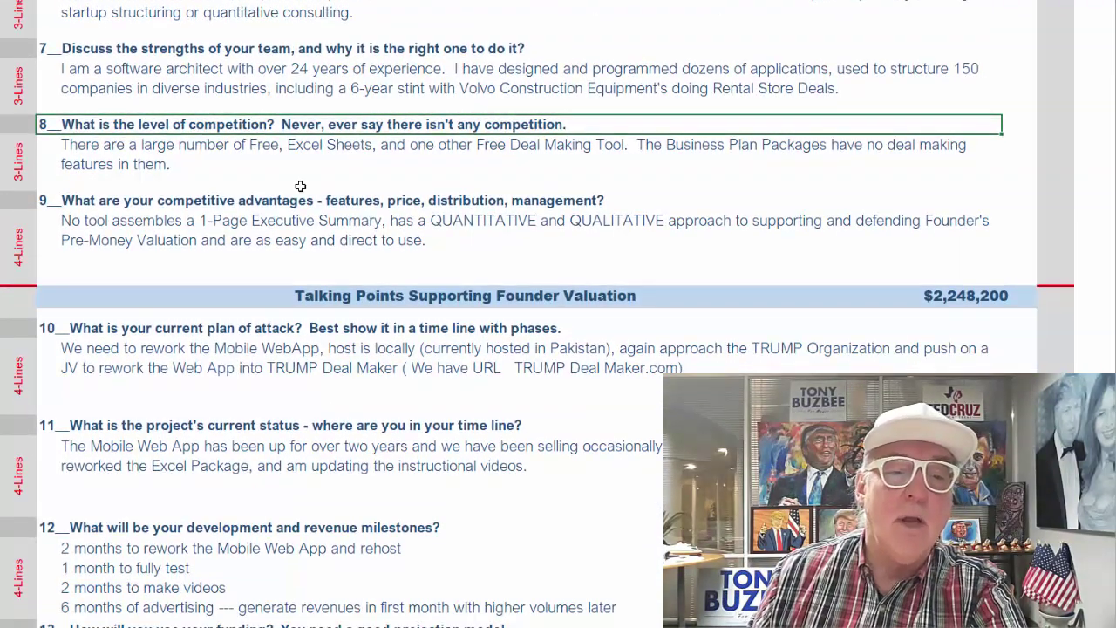
click(302, 204)
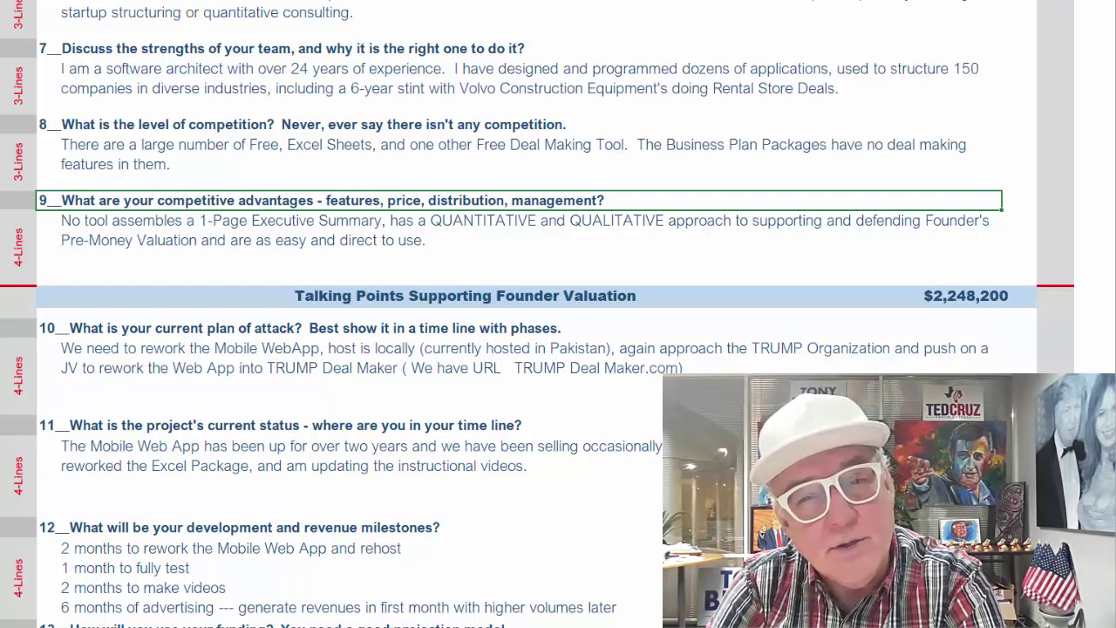
key(Down)
key(Down)
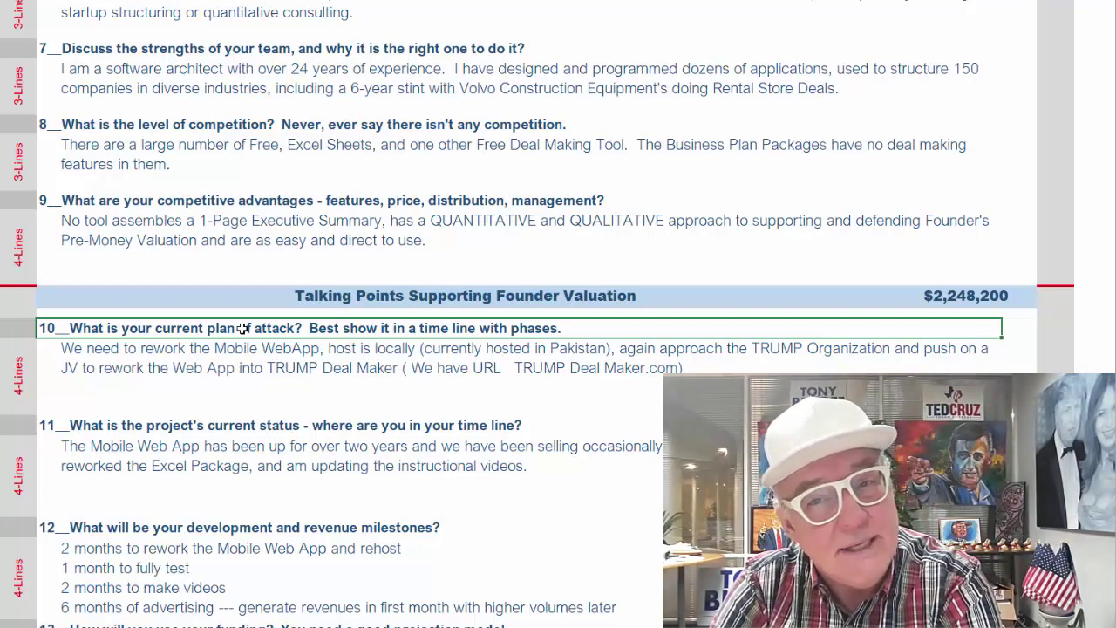
click(207, 433)
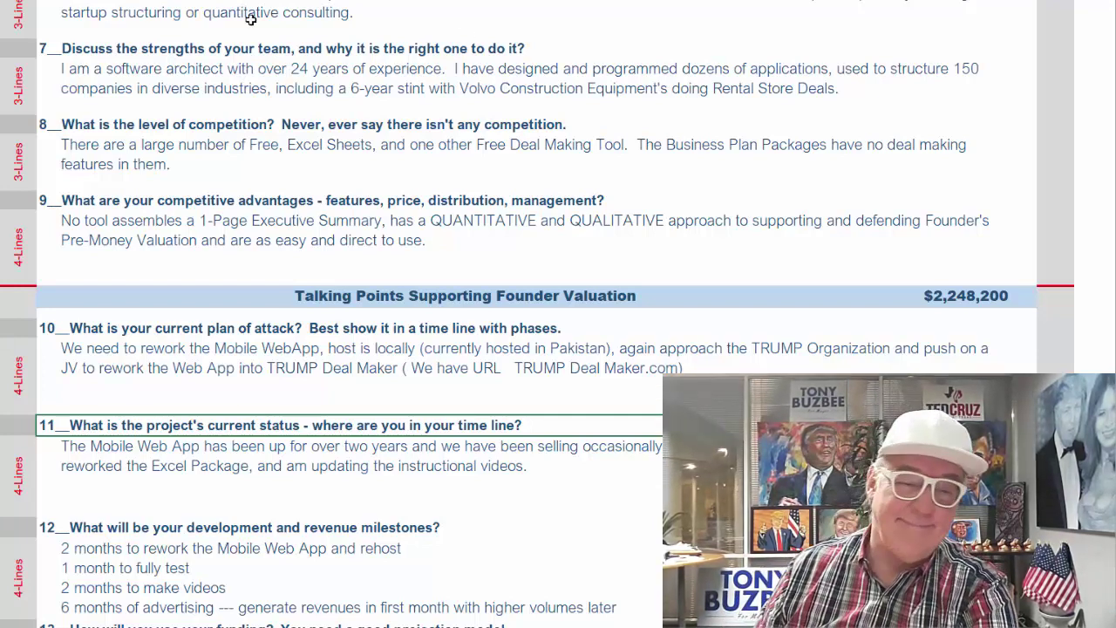
click(169, 529)
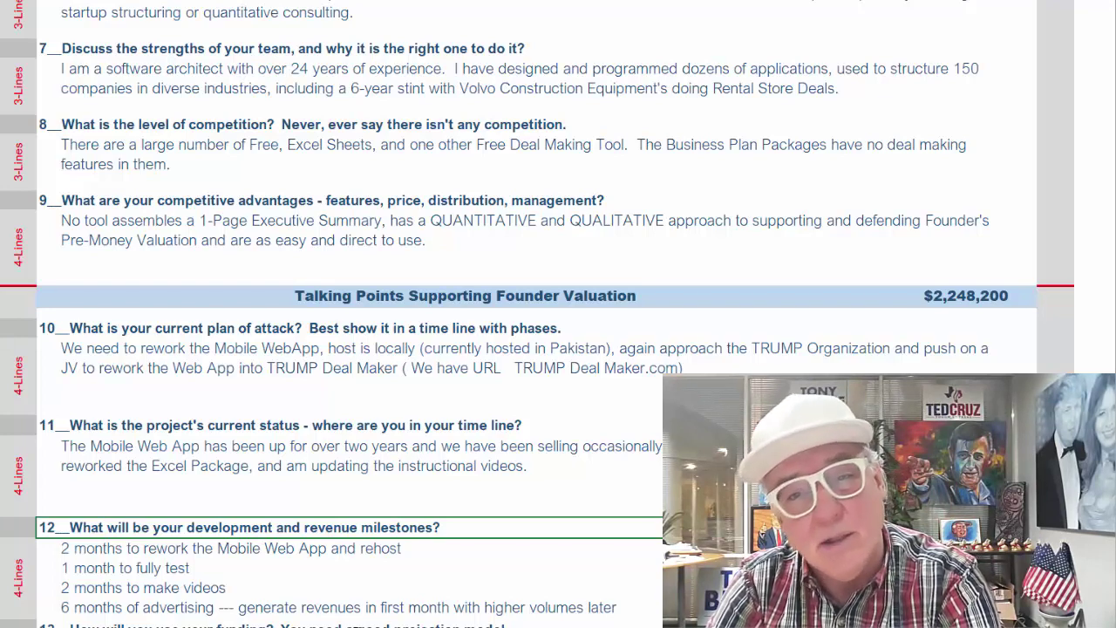
scroll(523, 314, down, 4)
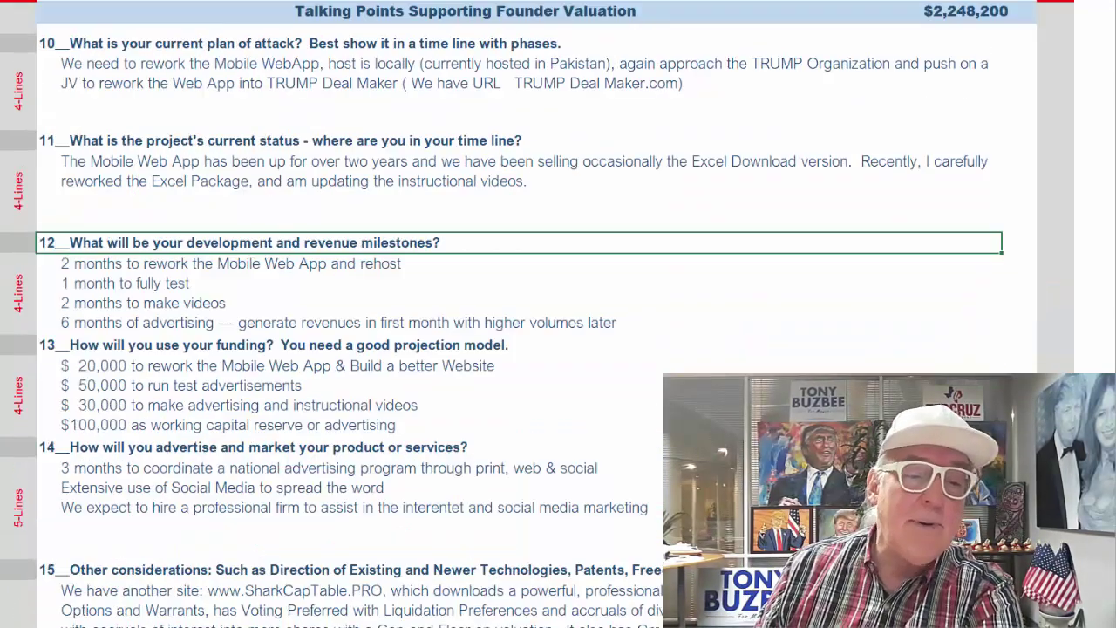
scroll(144, 222, down, 1)
click(128, 235)
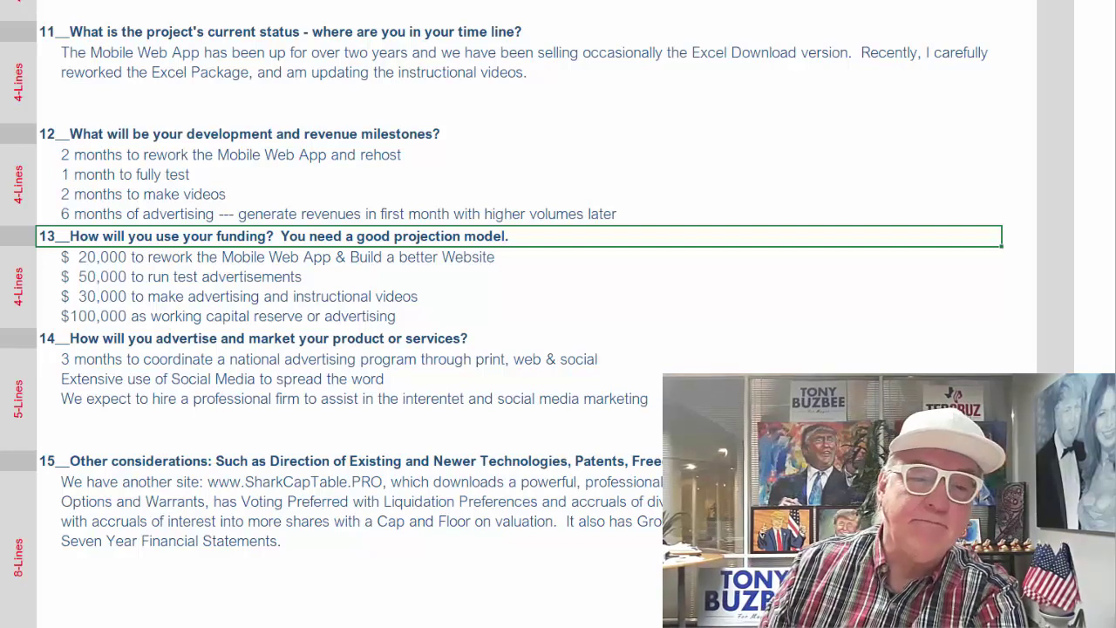
click(262, 338)
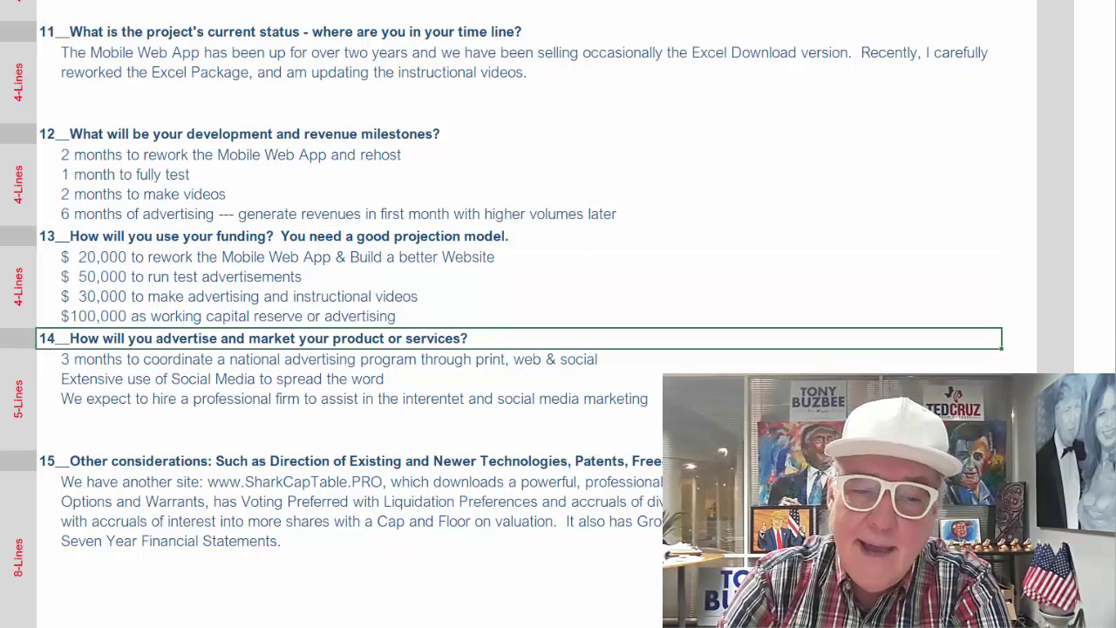
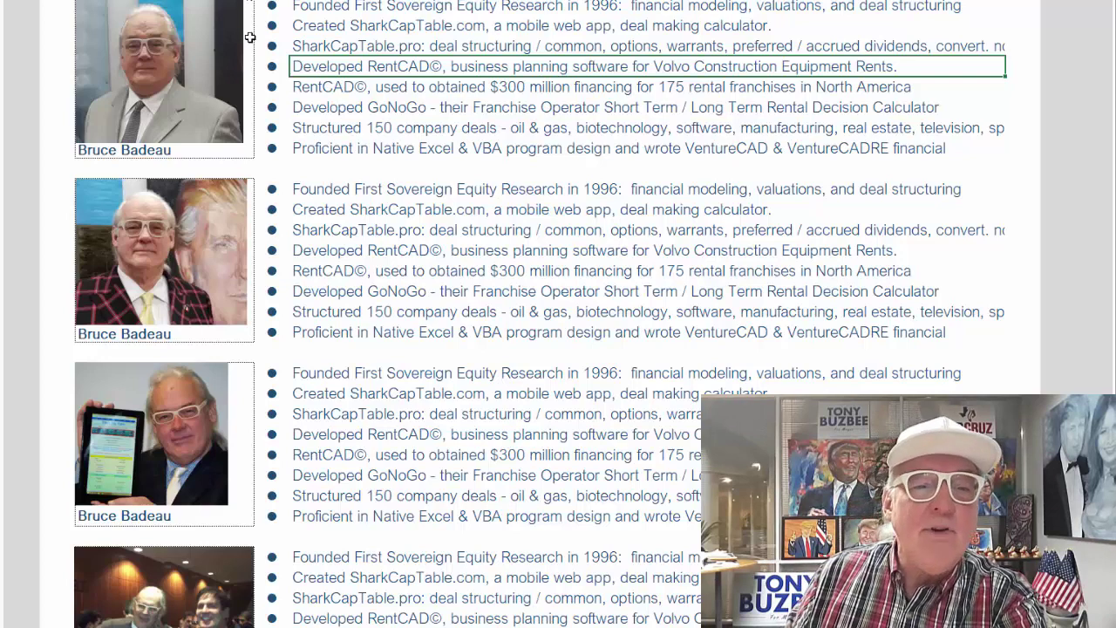
- Look through the Management Team entries, selecting the name caption under each of the first three photos
click(122, 154)
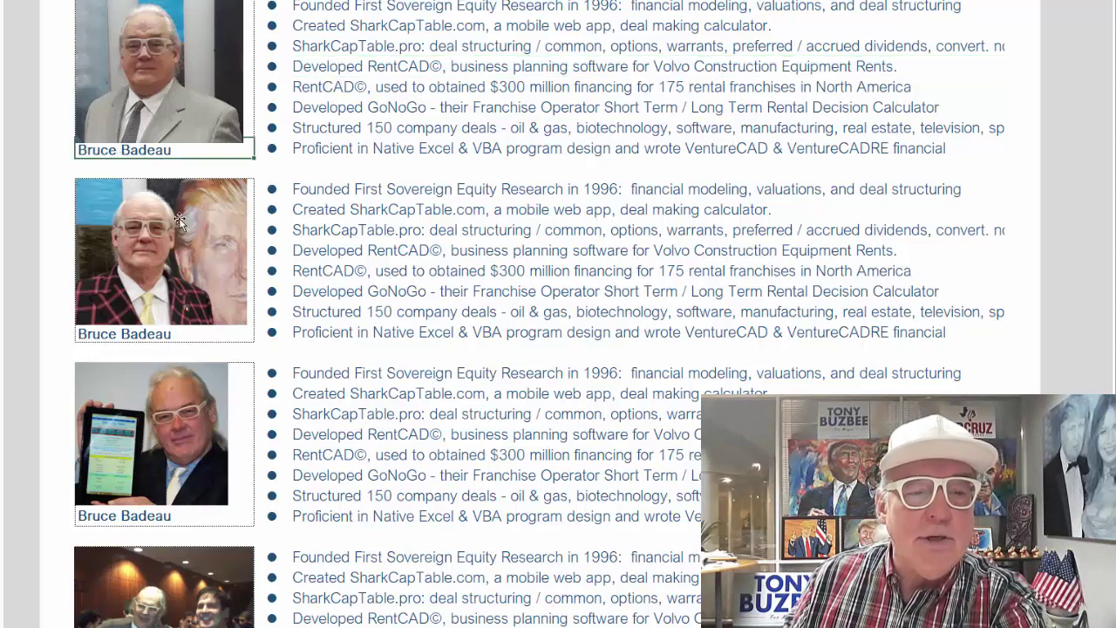
click(123, 334)
click(127, 517)
scroll(127, 517, down, 3)
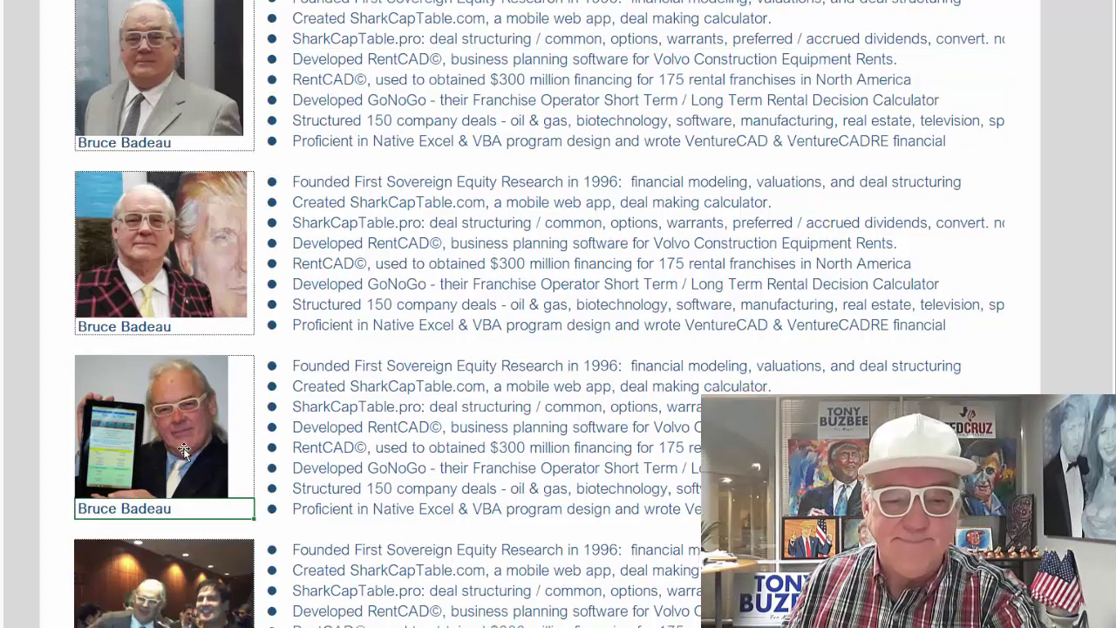
- Examine the Proposed Offering and Expected Investment Returns section, covering the investment summary, revenue chart, investment metrics and royalty rows
scroll(190, 442, down, 5)
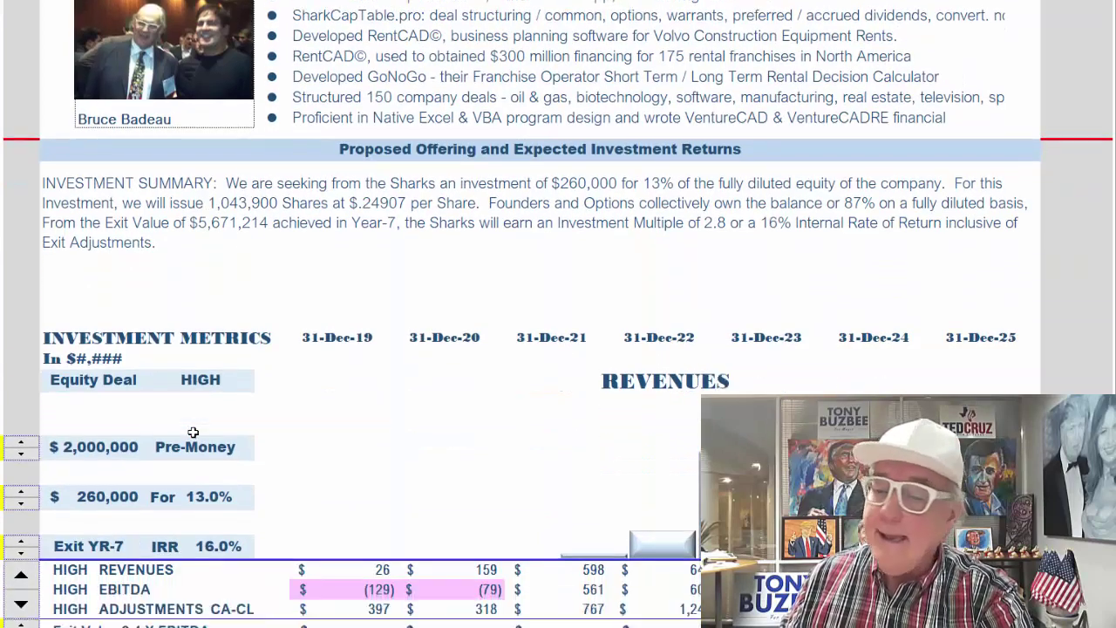
scroll(192, 431, down, 1)
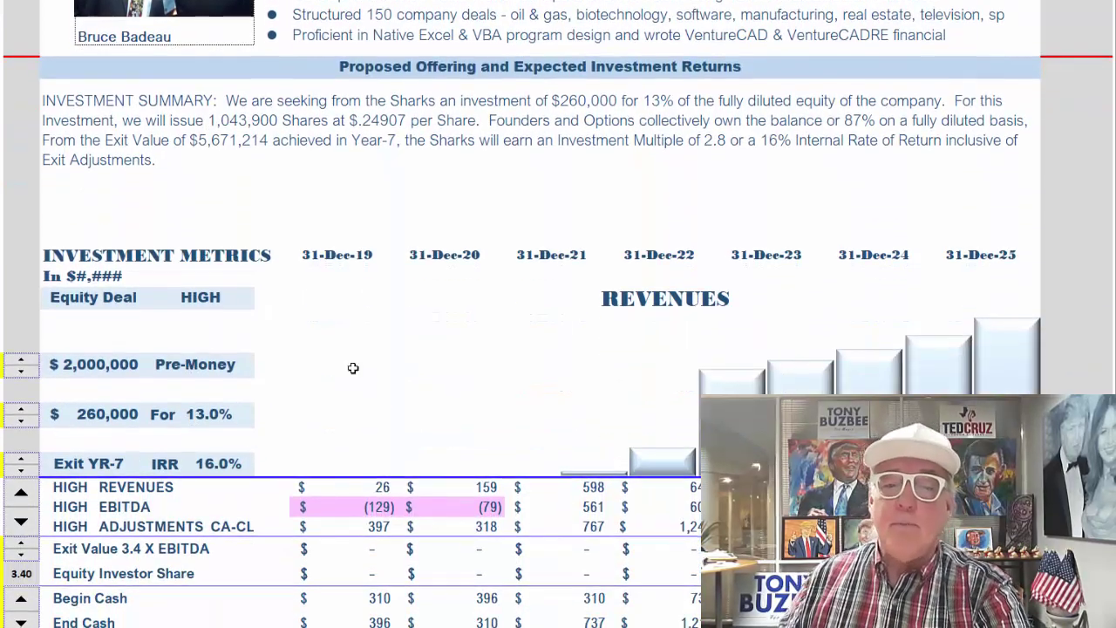
click(652, 65)
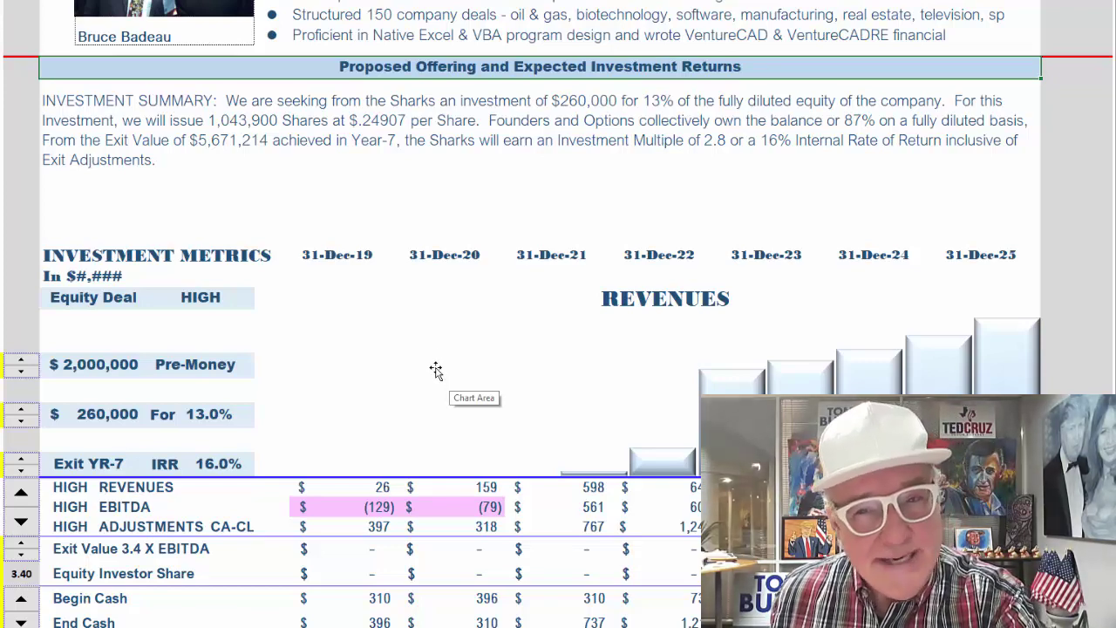
click(296, 129)
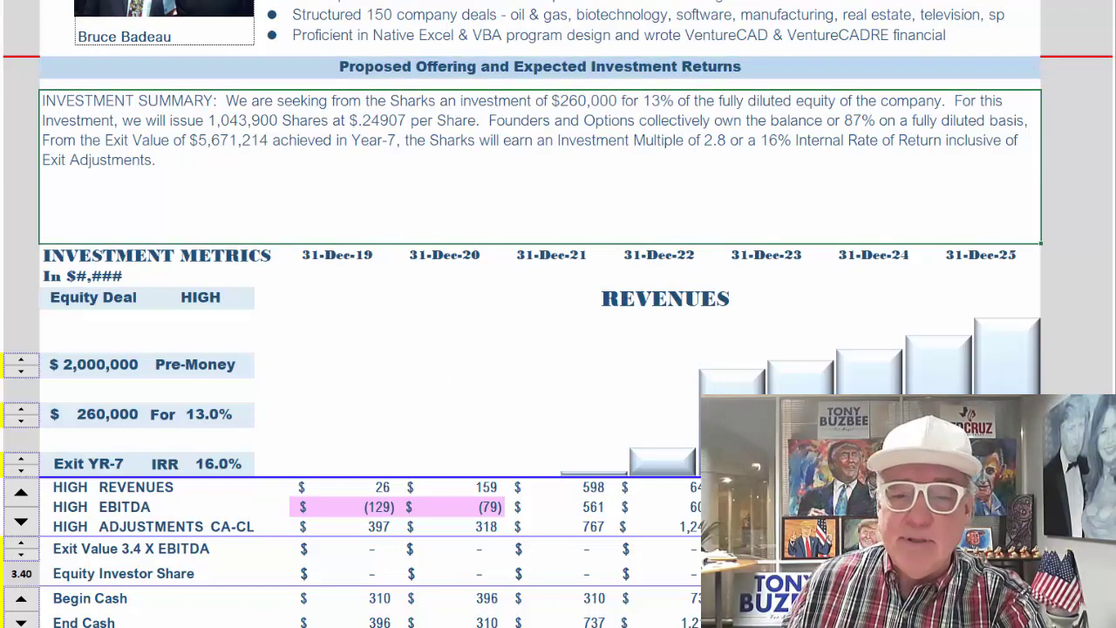
scroll(688, 515, down, 1)
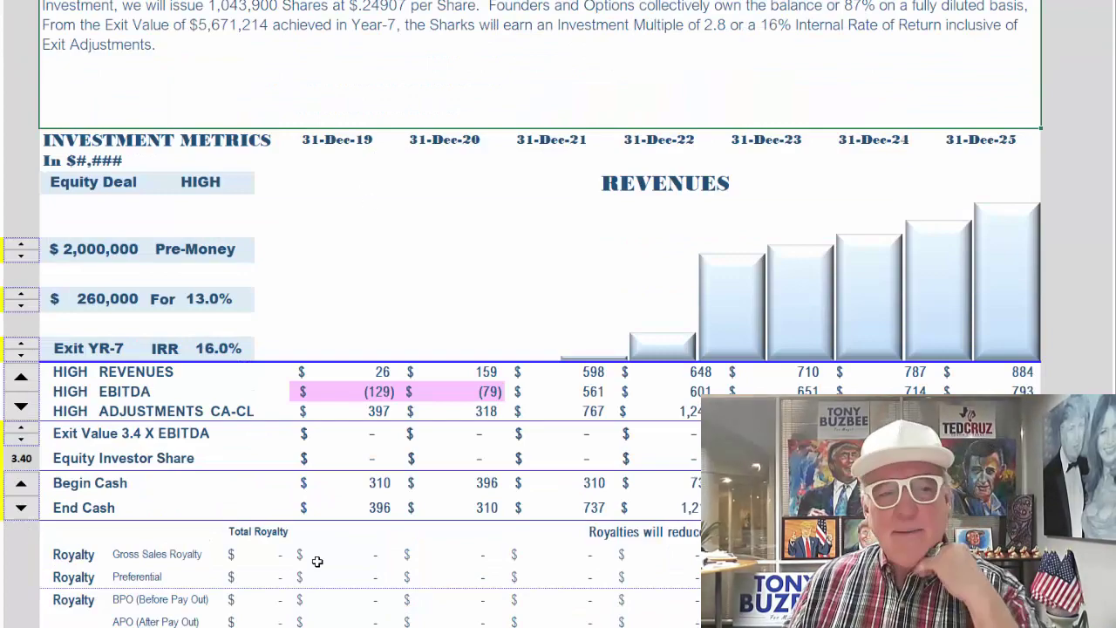
scroll(305, 558, down, 1)
scroll(304, 559, up, 2)
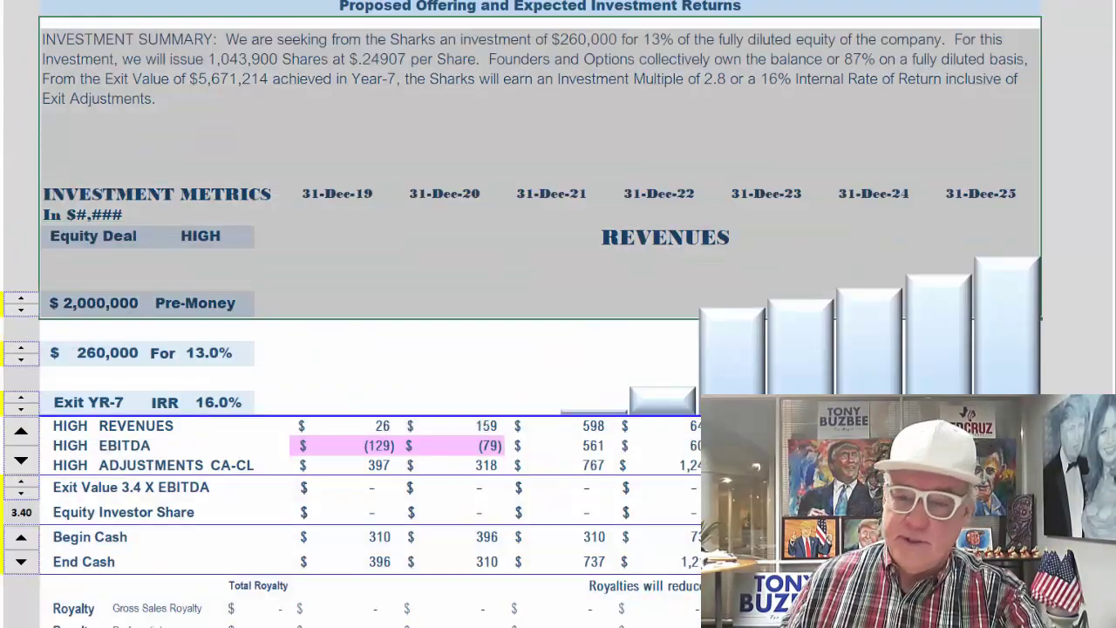
scroll(686, 257, down, 5)
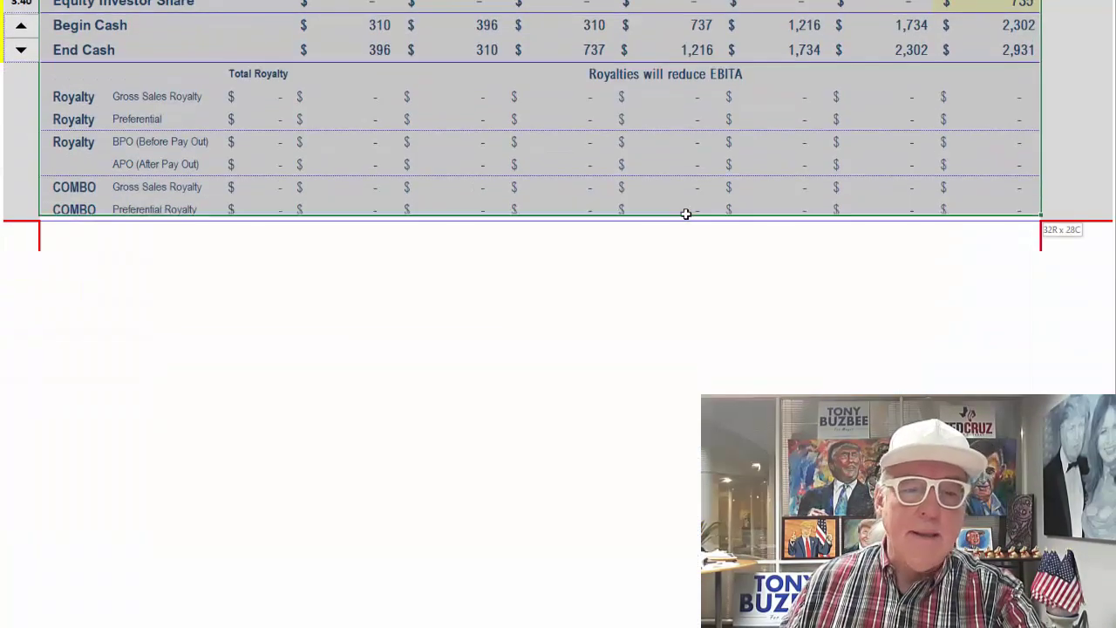
scroll(726, 323, up, 8)
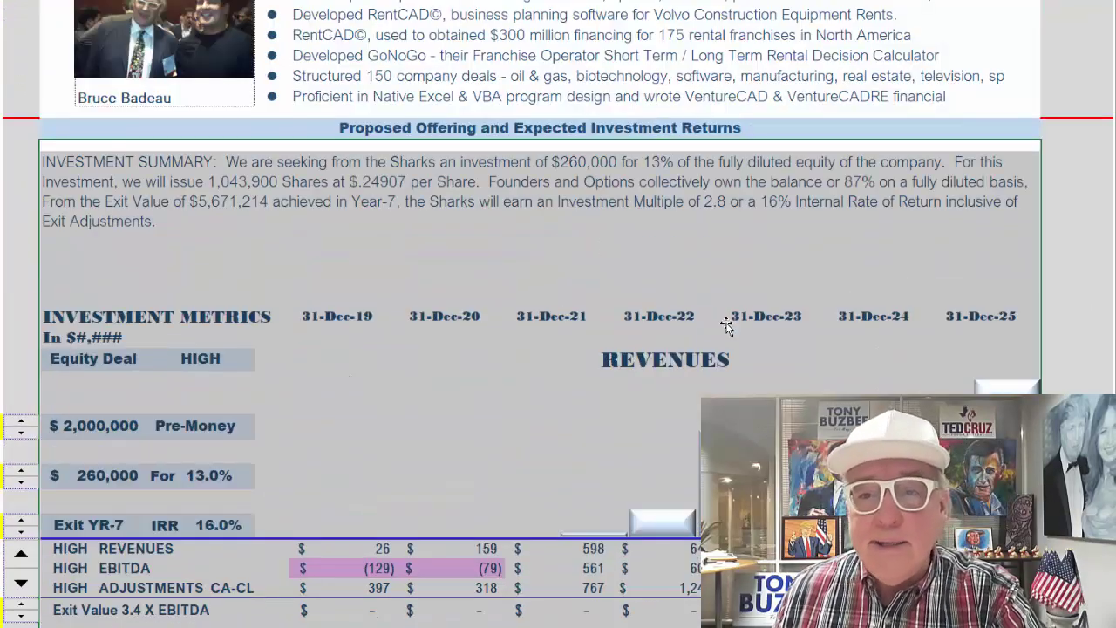
scroll(727, 325, down, 1)
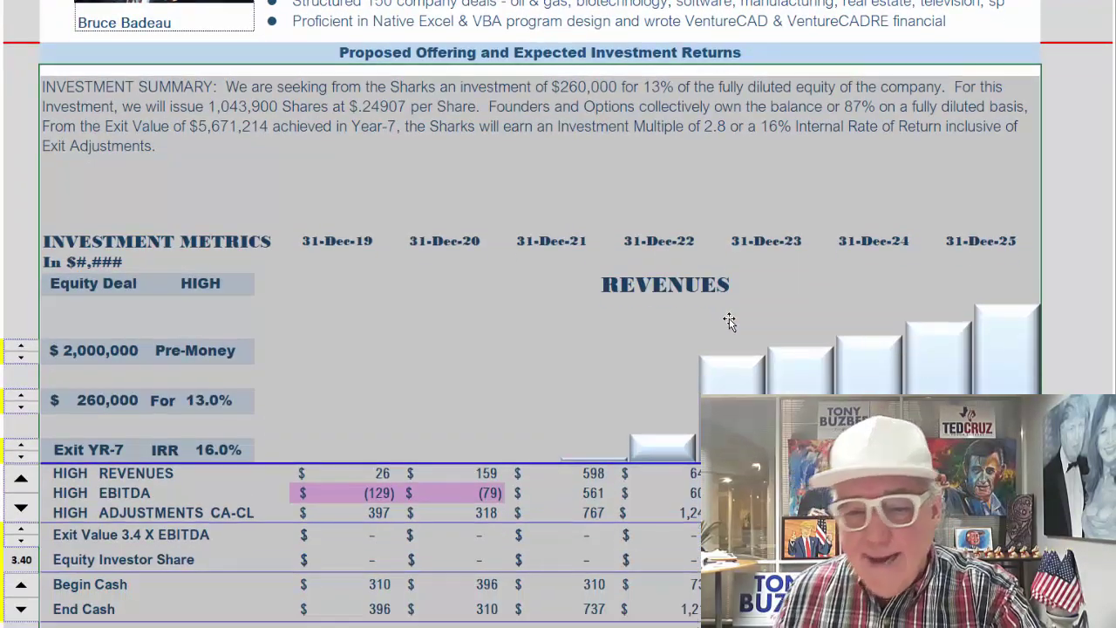
scroll(155, 567, down, 1)
scroll(35, 252, down, 1)
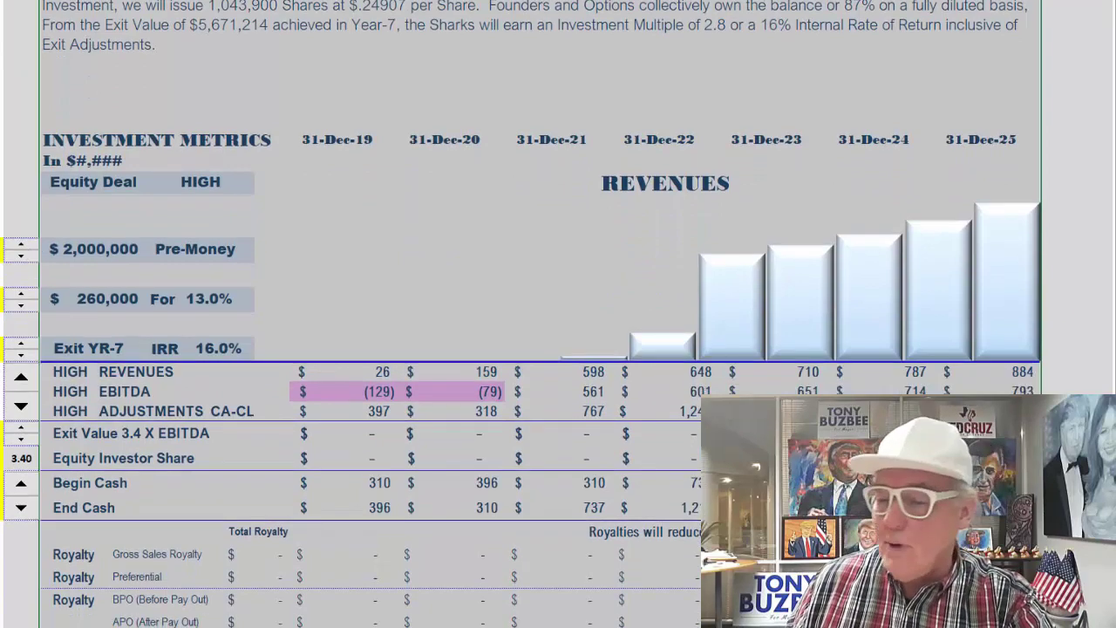
- Move the red arrow in the Investment Metrics section down over the royalty rows so it points at the Begin Cash and End Cash rows
scroll(523, 314, up, 10)
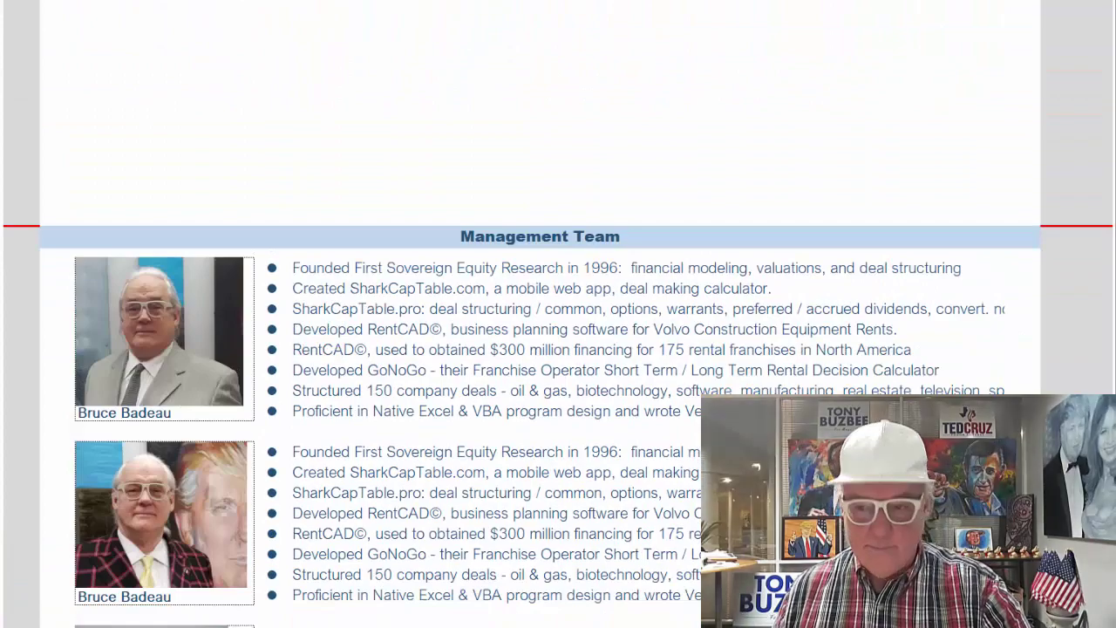
scroll(523, 314, down, 5)
scroll(524, 314, down, 10)
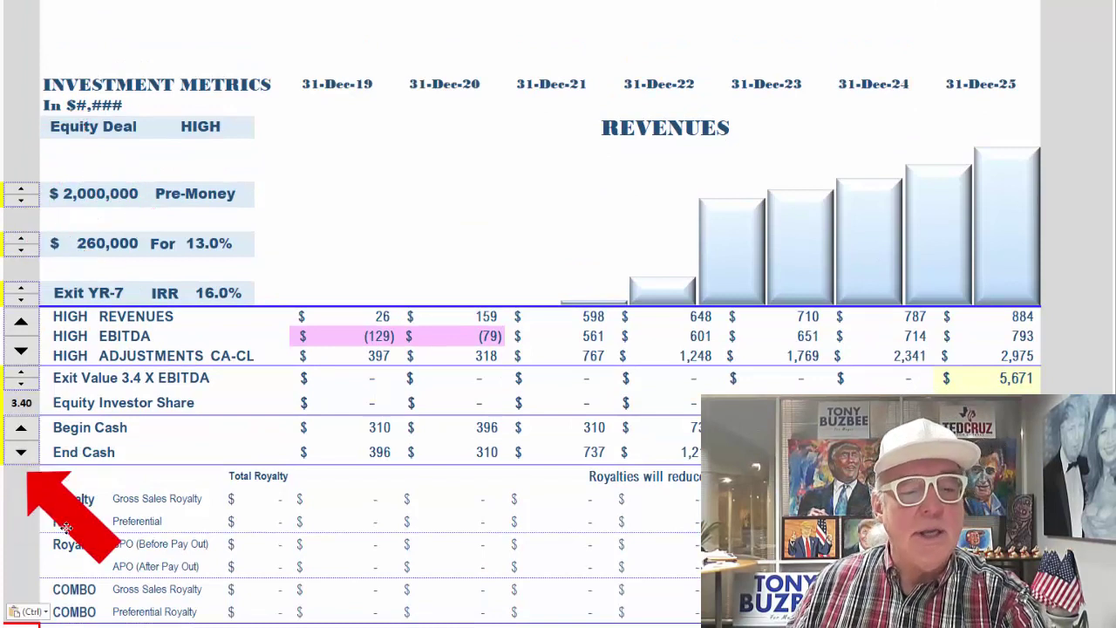
key(Escape)
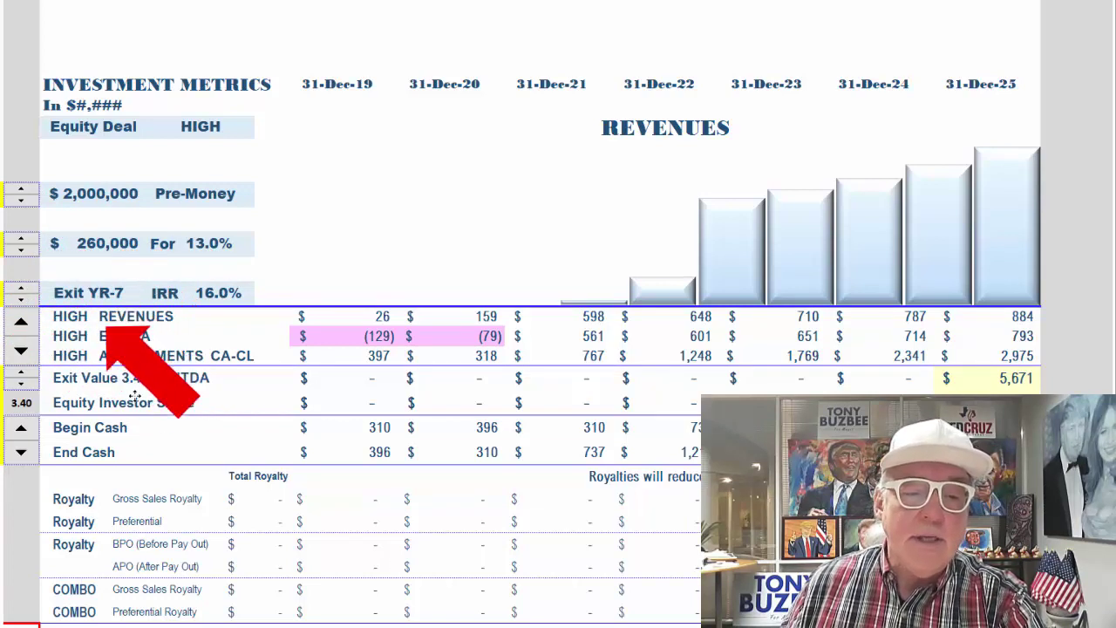
drag(135, 396, 136, 513)
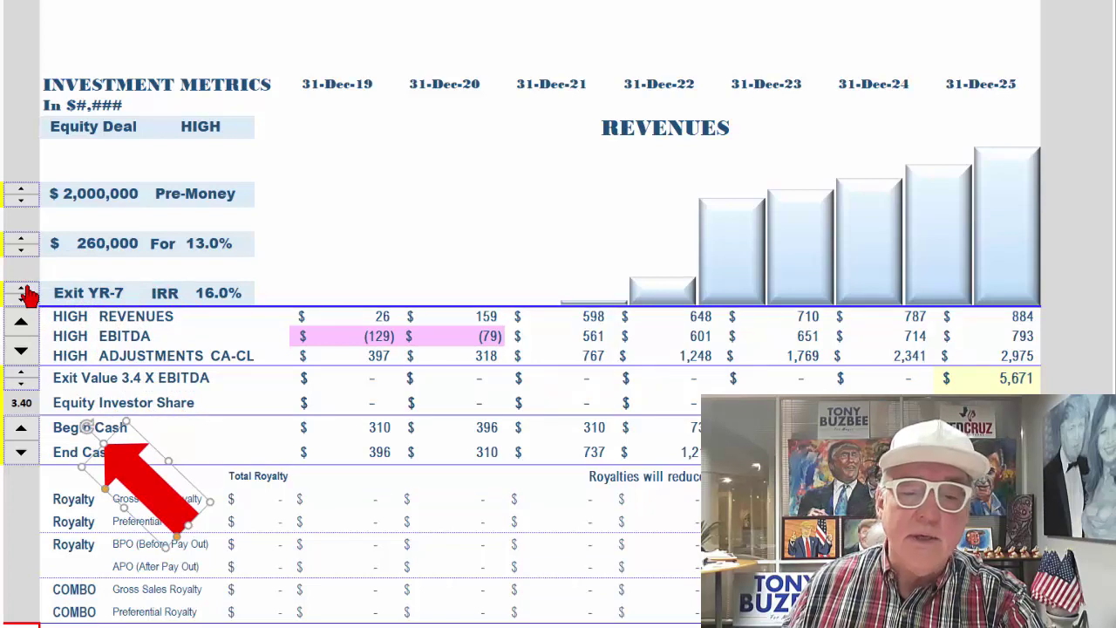
- Lower the exit year in the Investment Metrics through YR-4 and earlier, and return it to YR-7 to compare the IRR
click(24, 298)
click(25, 299)
click(25, 299)
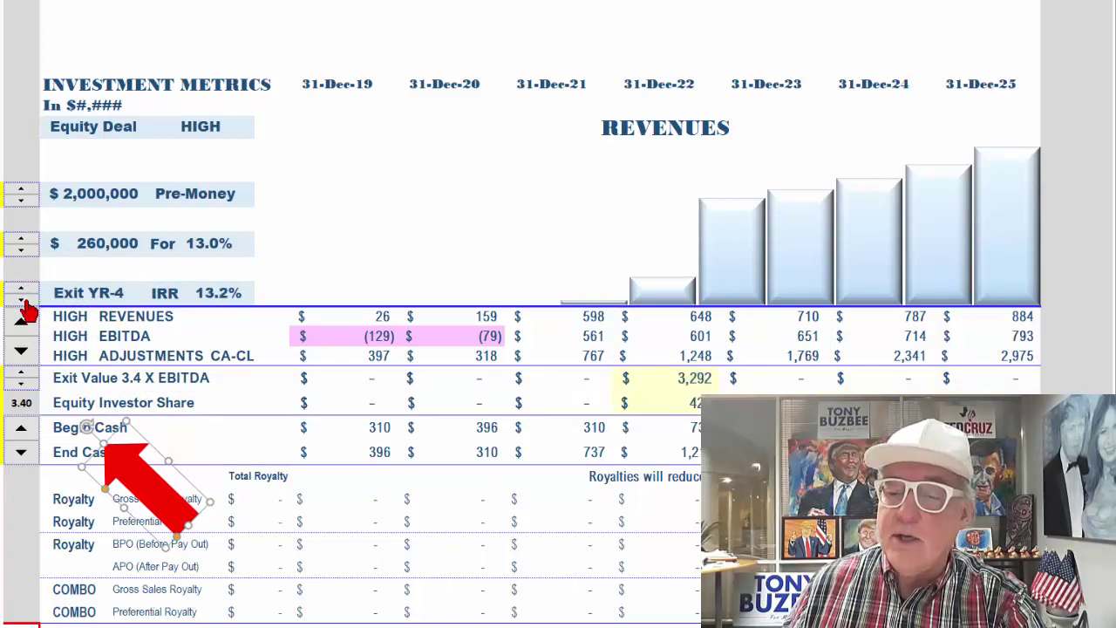
click(24, 298)
click(25, 298)
click(24, 289)
click(24, 290)
click(24, 289)
click(25, 290)
click(24, 290)
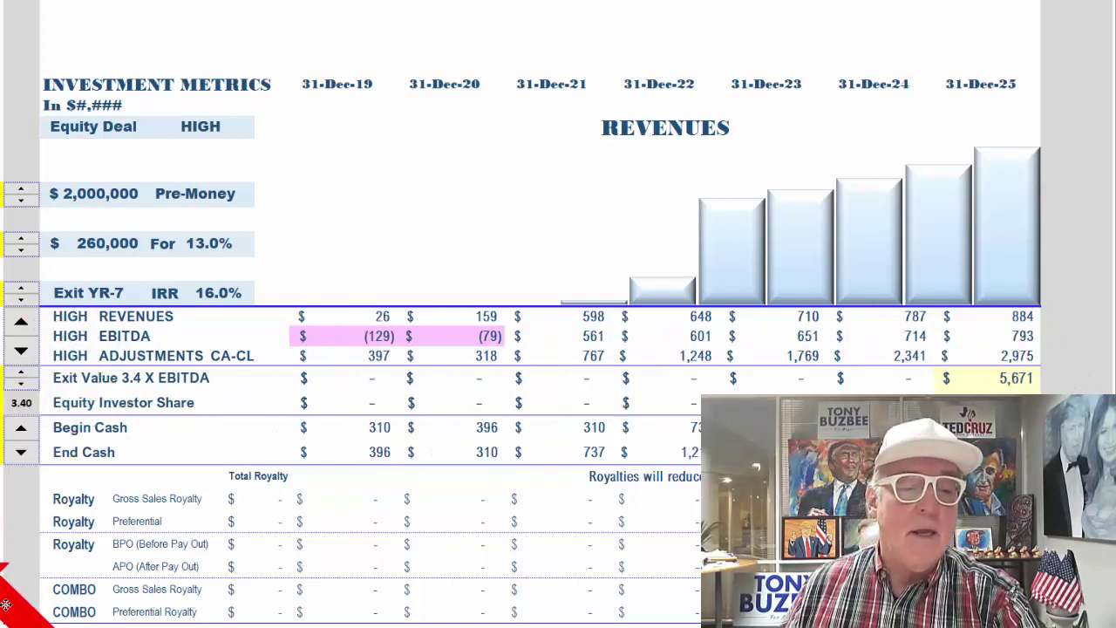
- Cycle the Equity Deal scenario through the LOW and MID cases and return it to HIGH to compare revenues and IRR
click(24, 356)
click(25, 356)
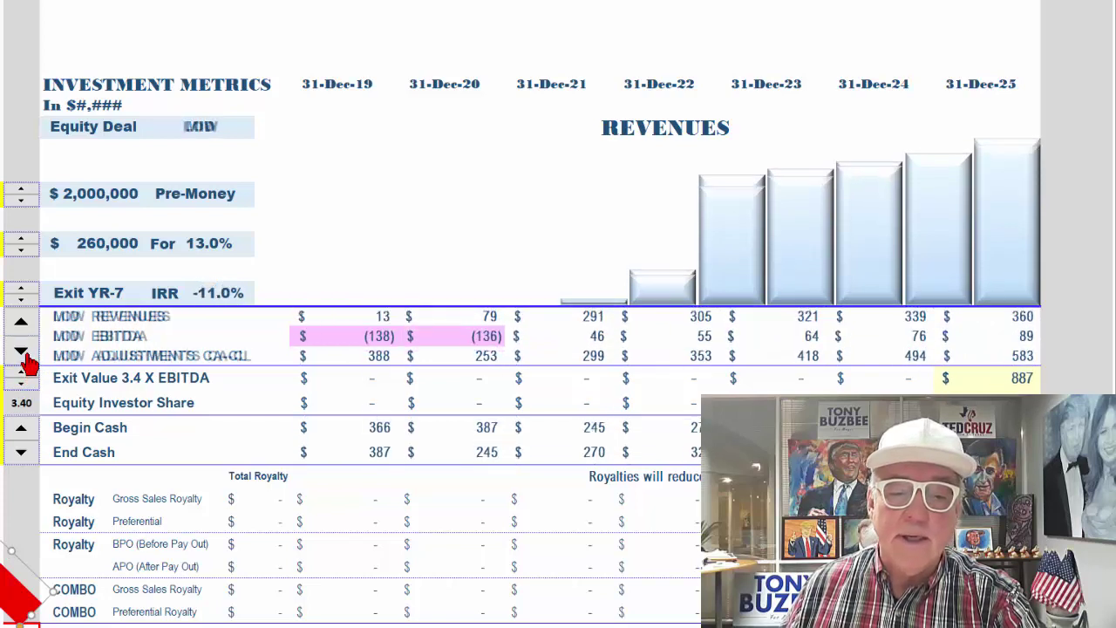
click(21, 322)
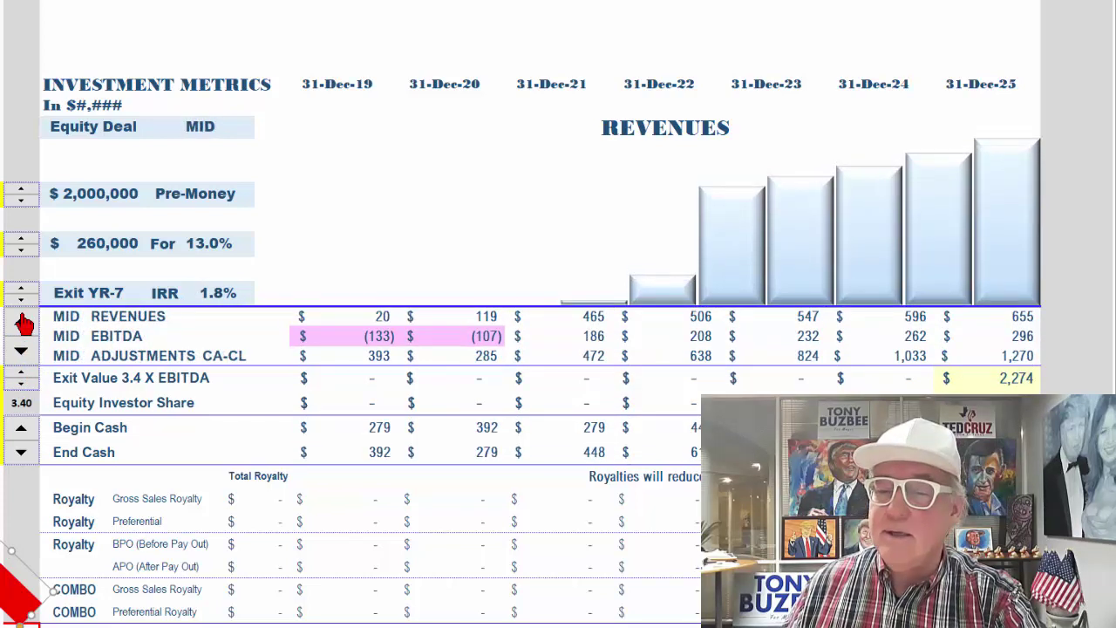
click(21, 323)
click(22, 354)
click(22, 354)
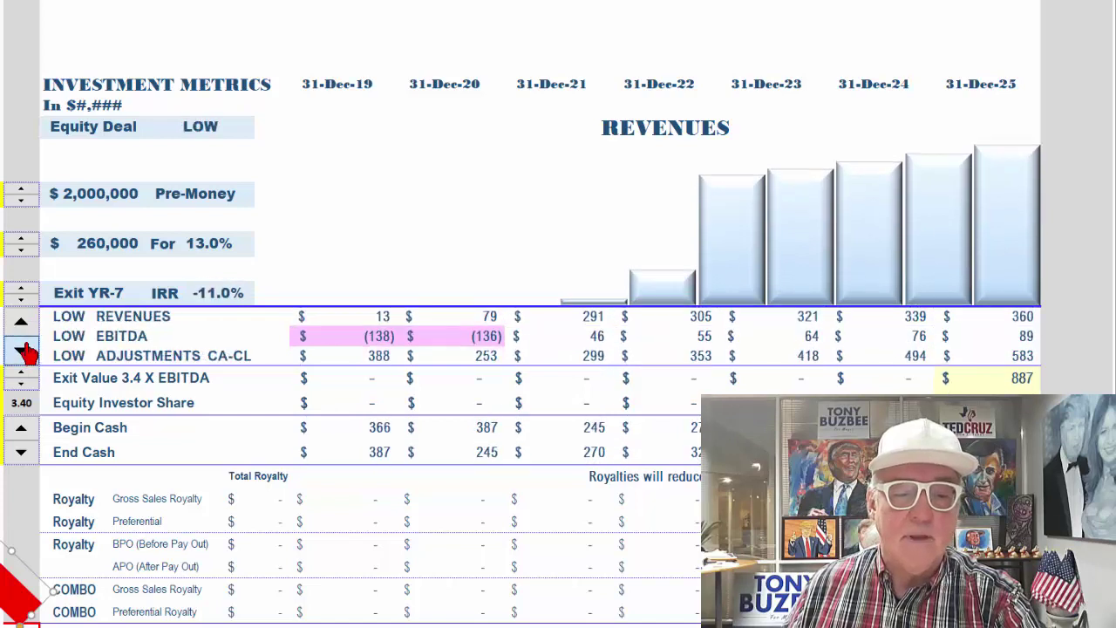
click(22, 323)
click(22, 323)
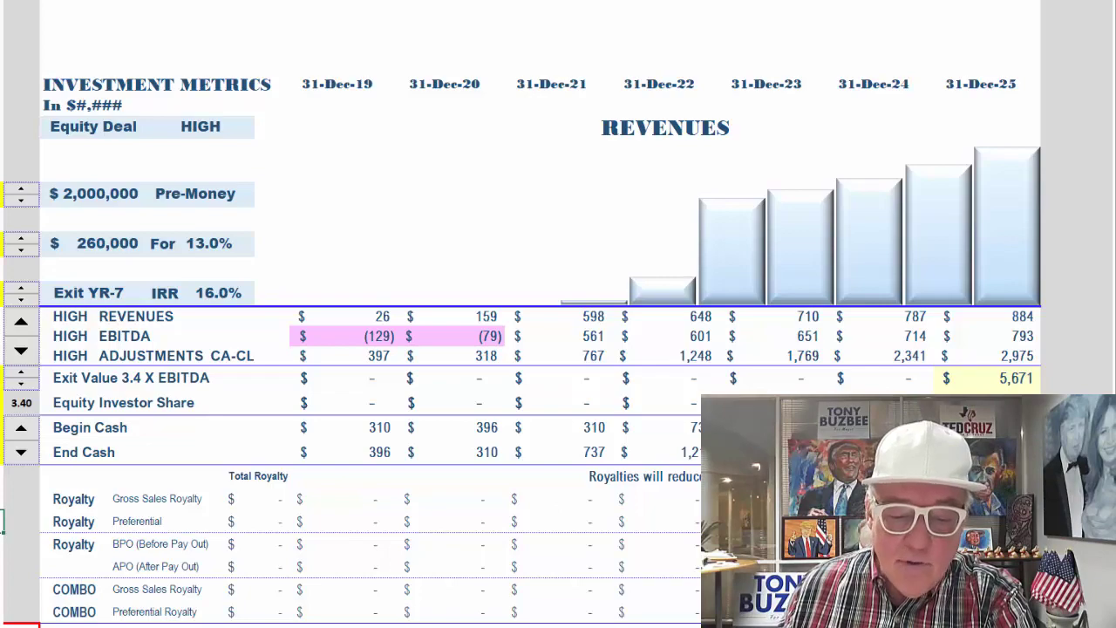
- Go back to the Founder Pre-Money Valuation by Component section and view its contribution, revenue and intellectual property entries
scroll(524, 314, up, 15)
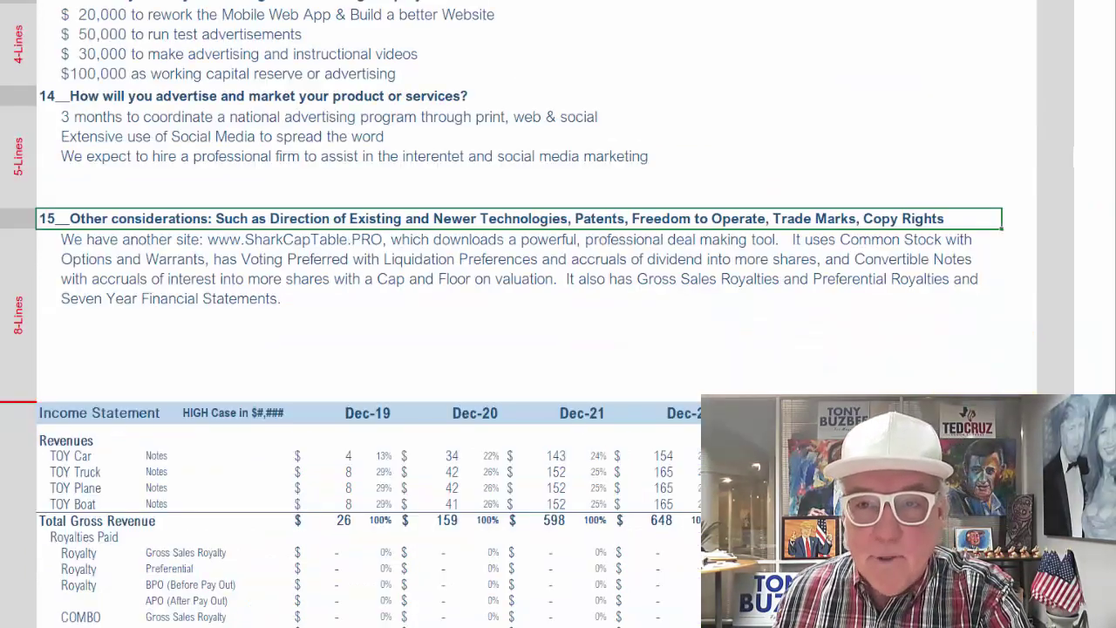
scroll(523, 314, up, 15)
right_click(567, 194)
right_click(441, 266)
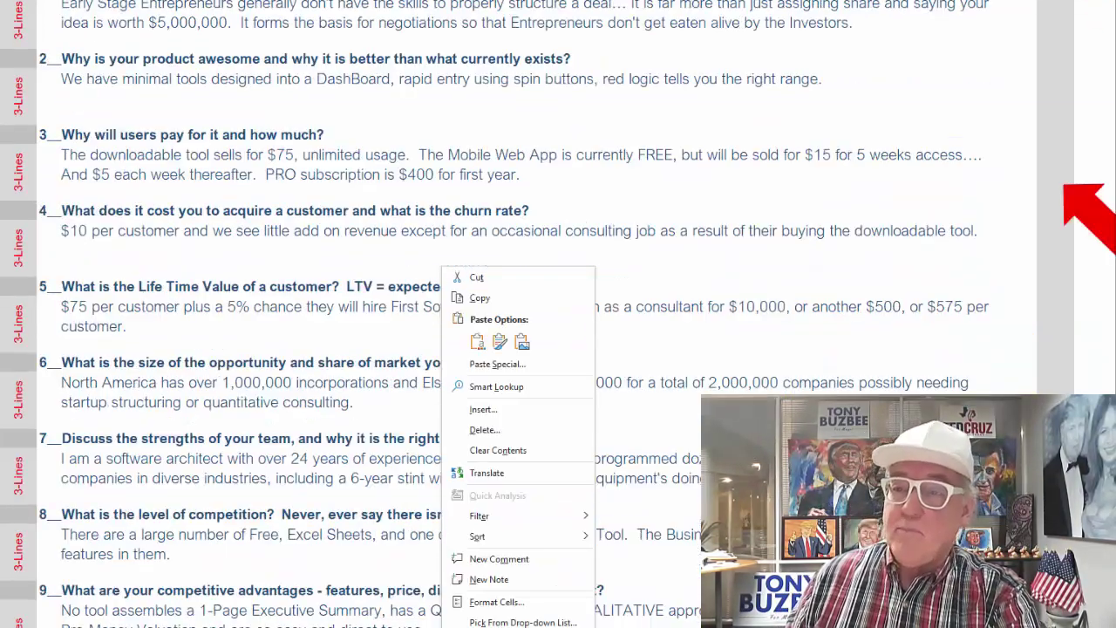
scroll(523, 314, up, 15)
key(Escape)
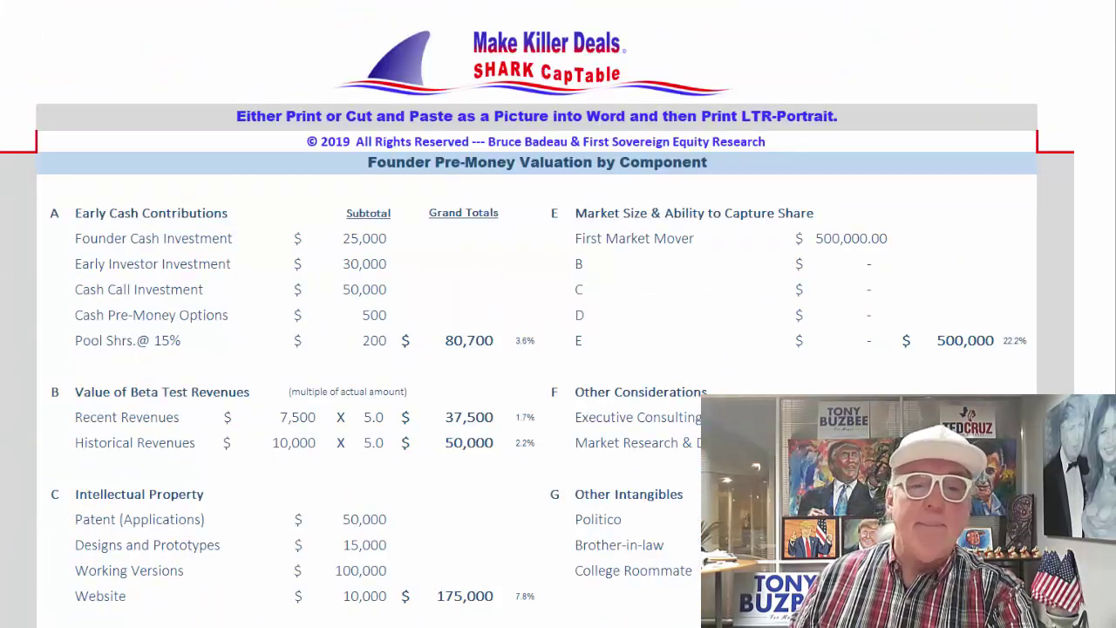
scroll(524, 314, up, 2)
scroll(524, 314, down, 1)
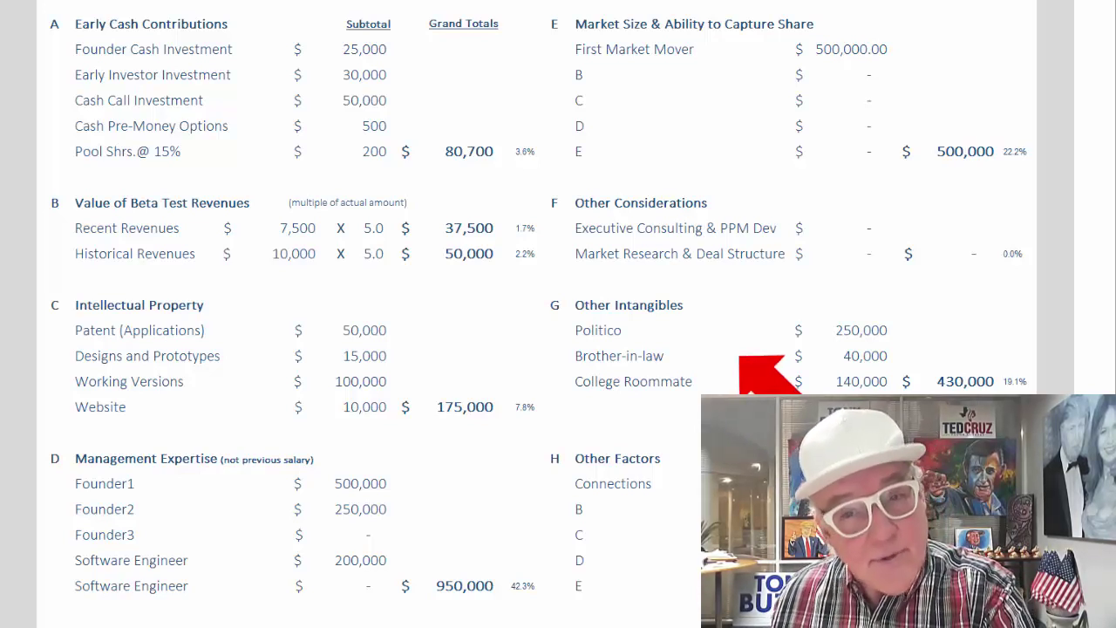
- Review valuation components A to H down to the Founder Pre-Money Valuation total
scroll(349, 314, down, 3)
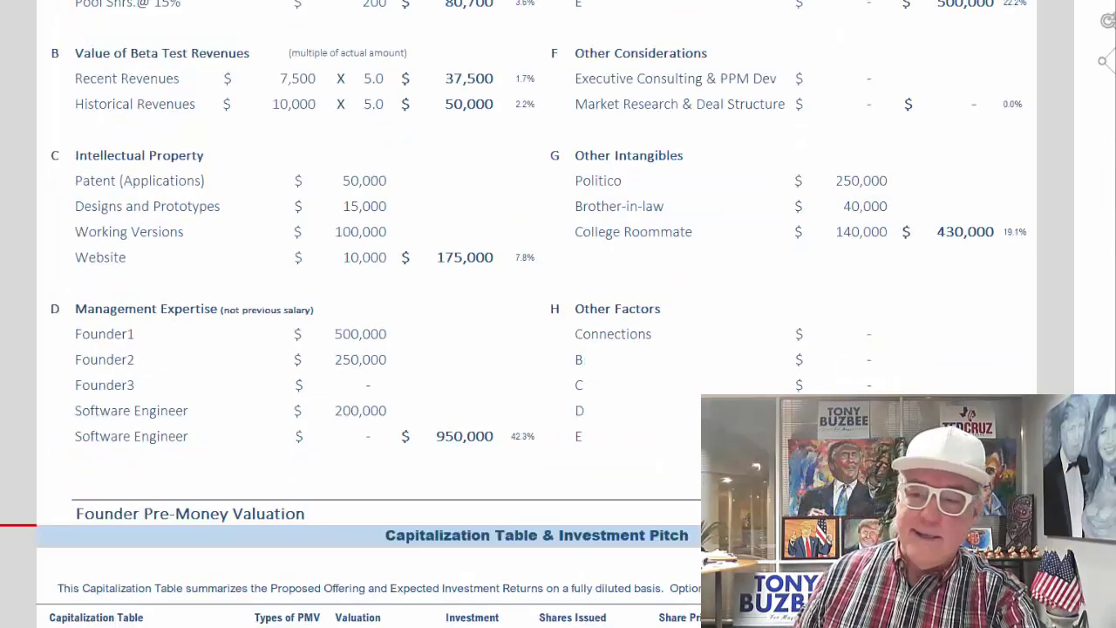
scroll(349, 314, down, 3)
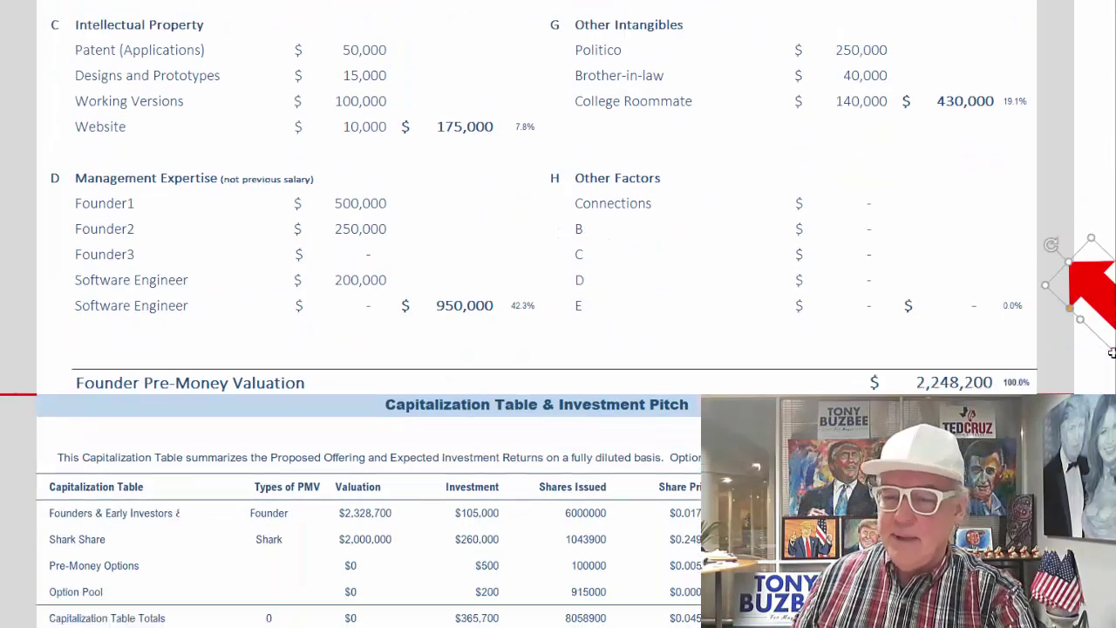
scroll(1111, 119, down, 1)
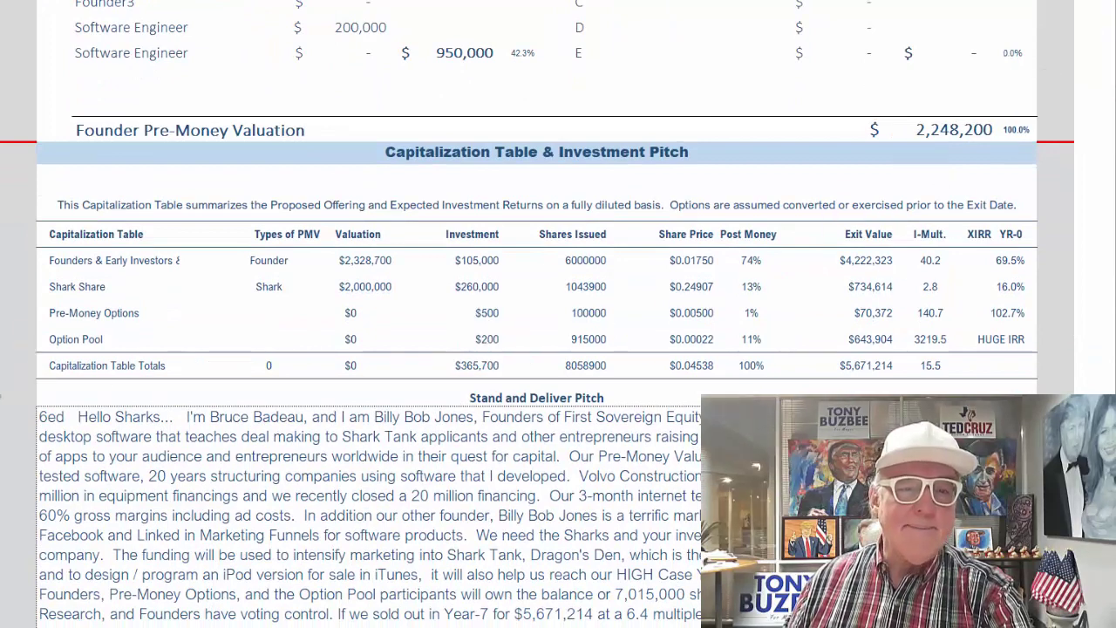
- Examine the Capitalization Table and the Stand and Deliver Pitch, selecting the pitch text block
scroll(537, 349, down, 1)
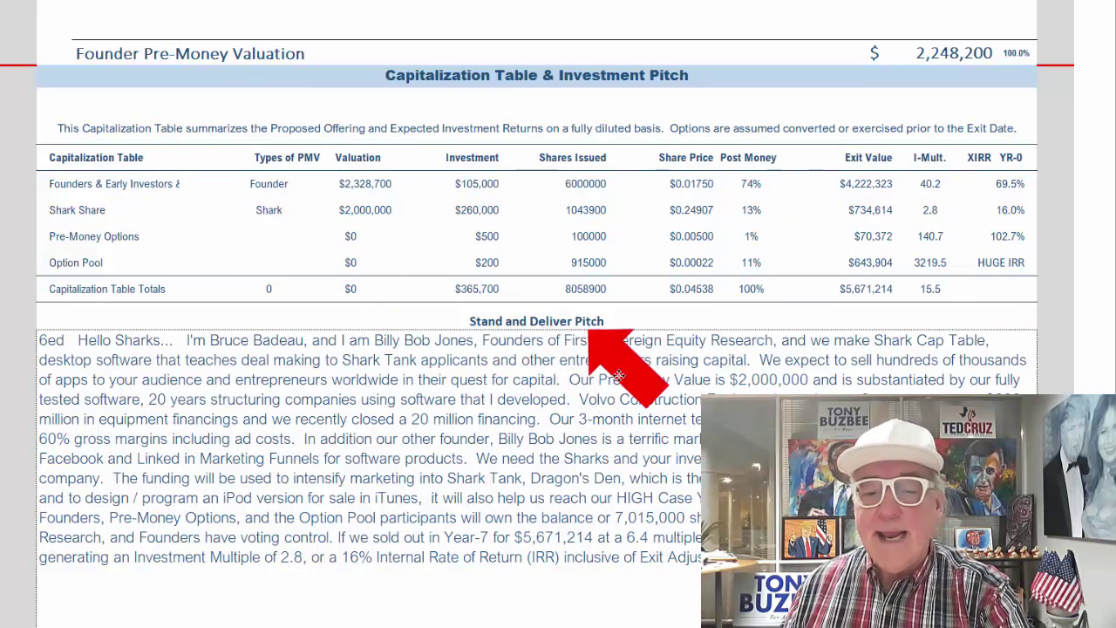
scroll(130, 297, down, 1)
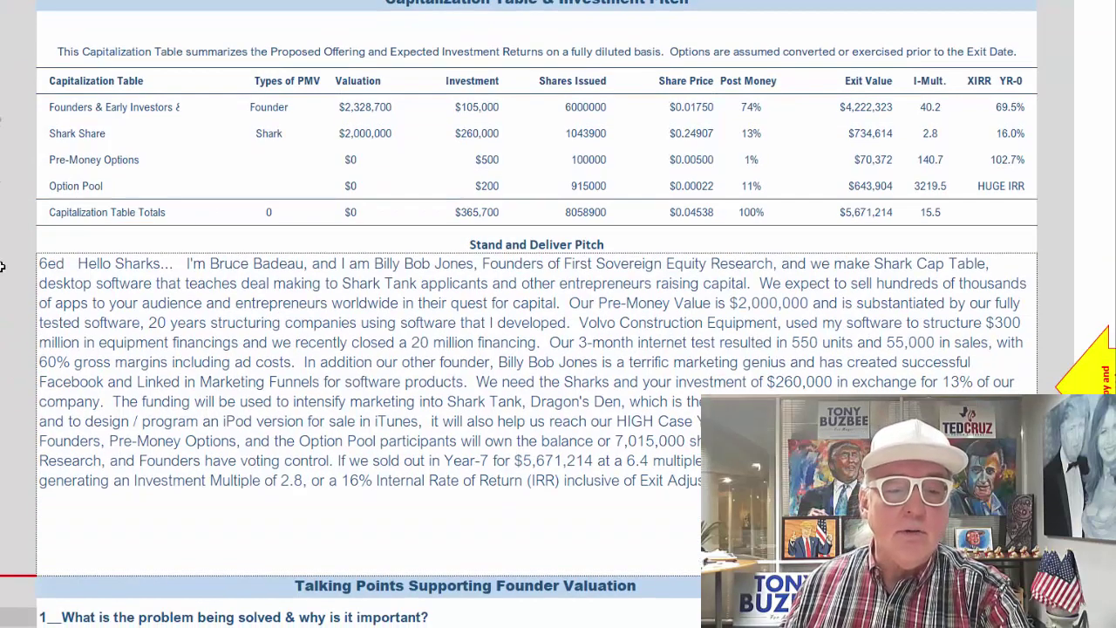
click(148, 304)
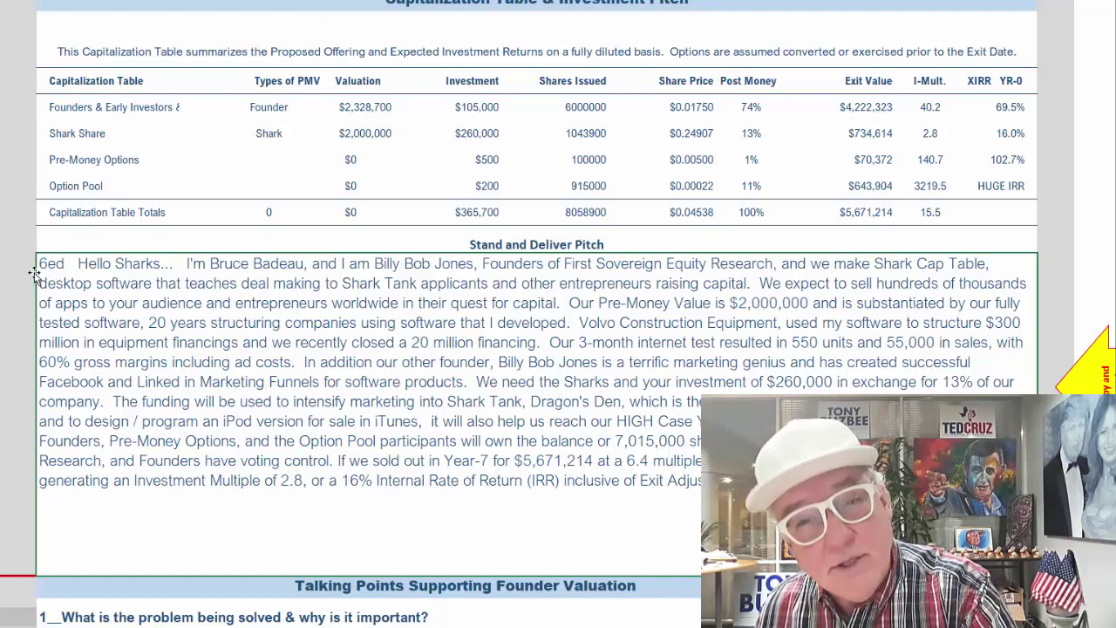
scroll(93, 323, down, 5)
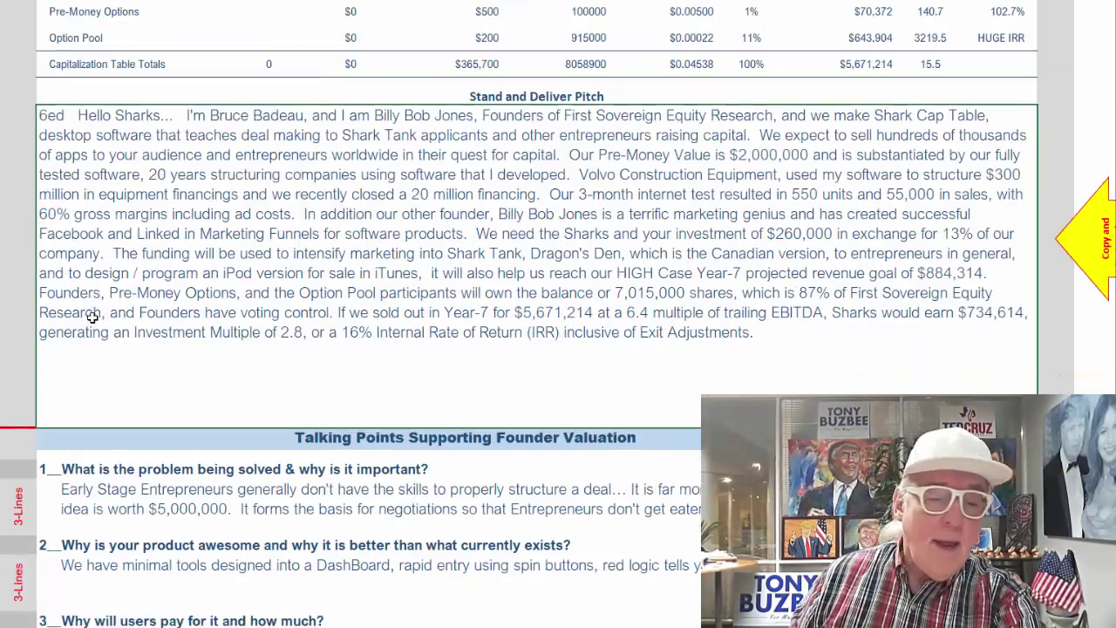
- Skim the Talking Points Supporting Founder Valuation from point 1 to point 15, ending at the Income Statement
scroll(84, 319, up, 1)
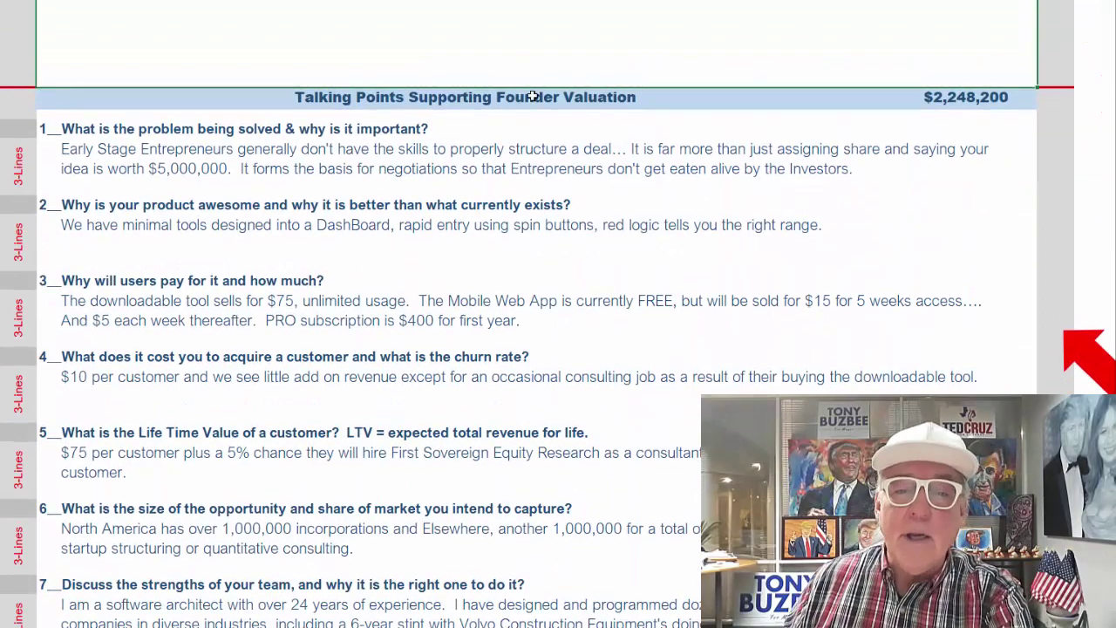
scroll(533, 114, down, 6)
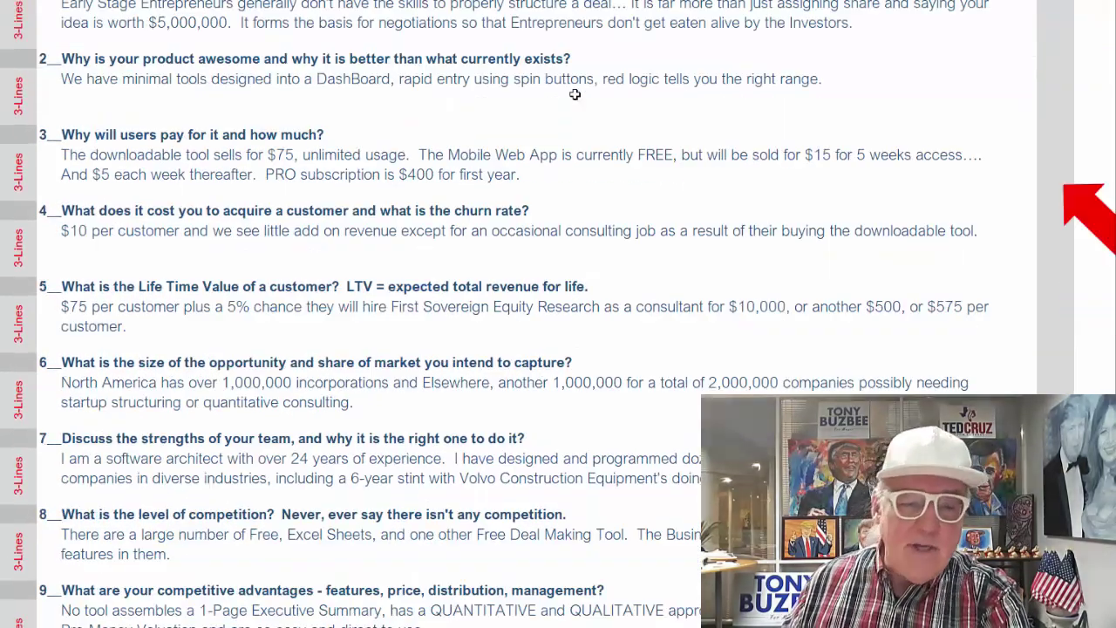
scroll(574, 92, down, 10)
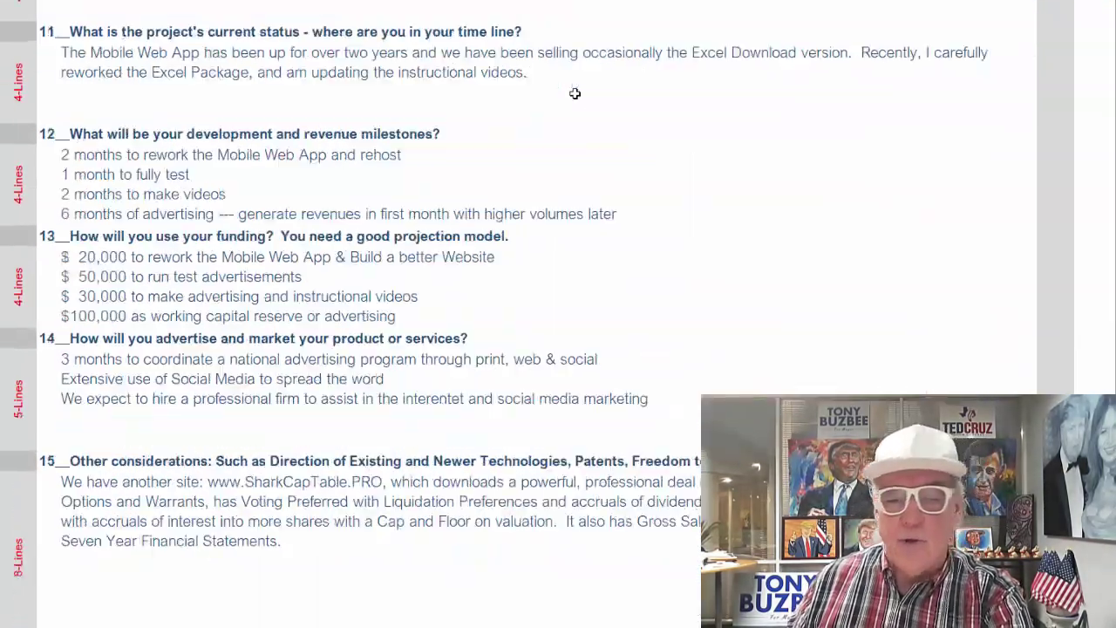
scroll(575, 89, down, 10)
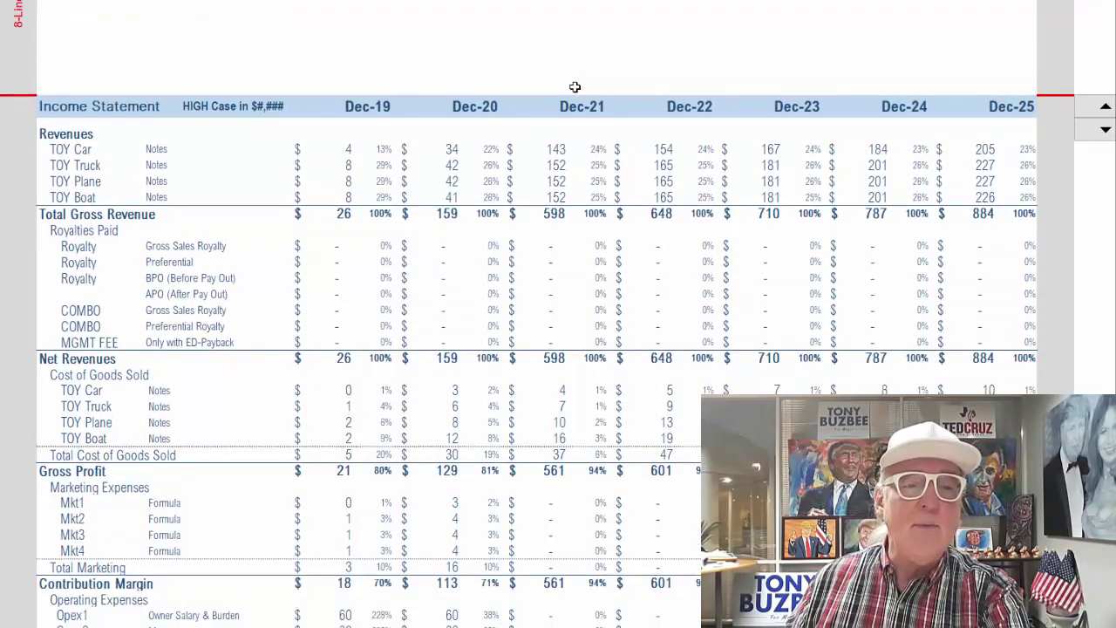
- Review the HIGH case Income Statement, Balance Sheet and Cash Flow Statement line items
scroll(574, 88, down, 3)
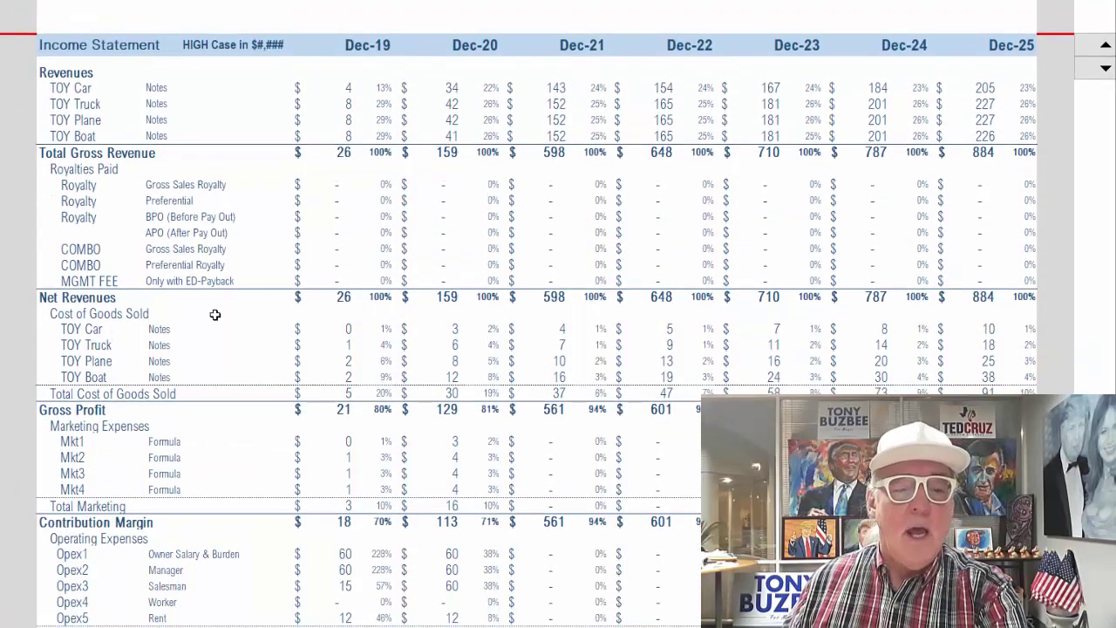
scroll(215, 315, down, 10)
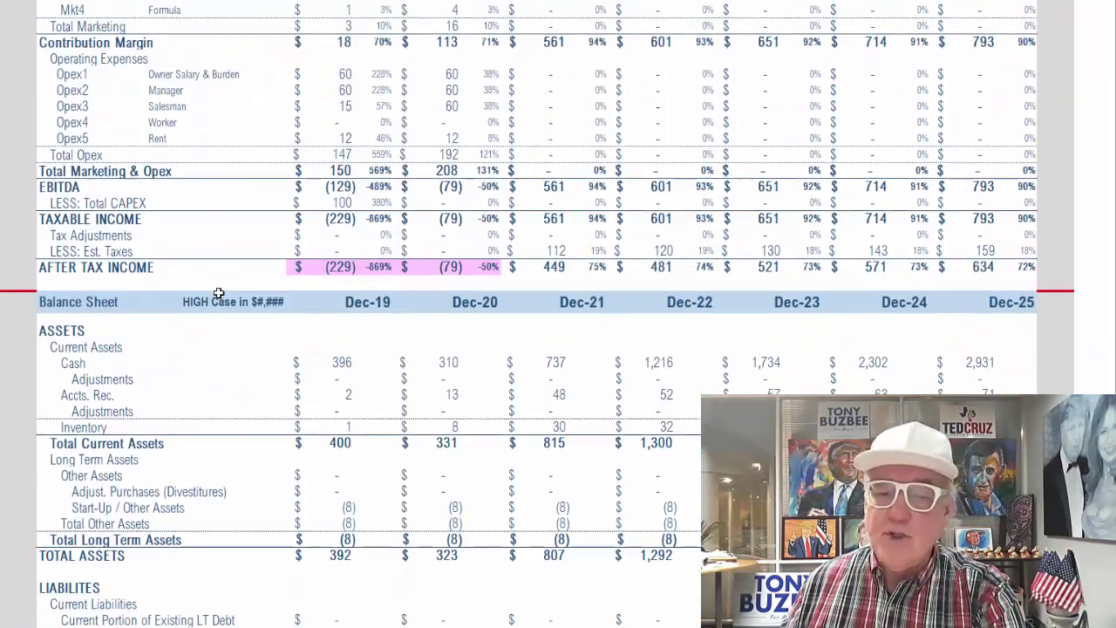
scroll(218, 293, down, 7)
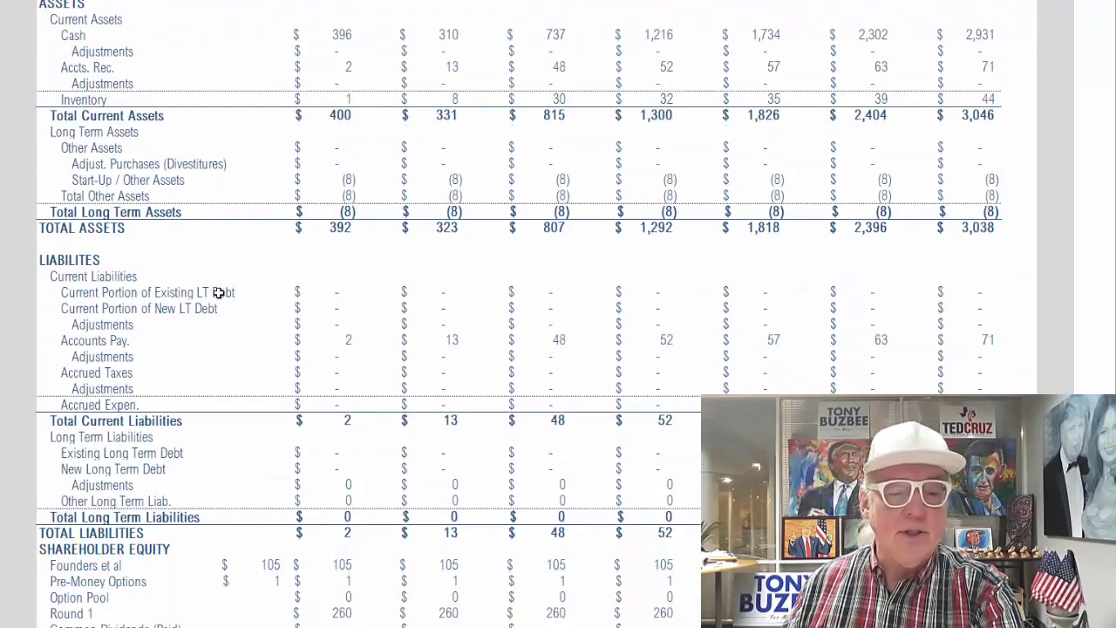
scroll(218, 293, down, 9)
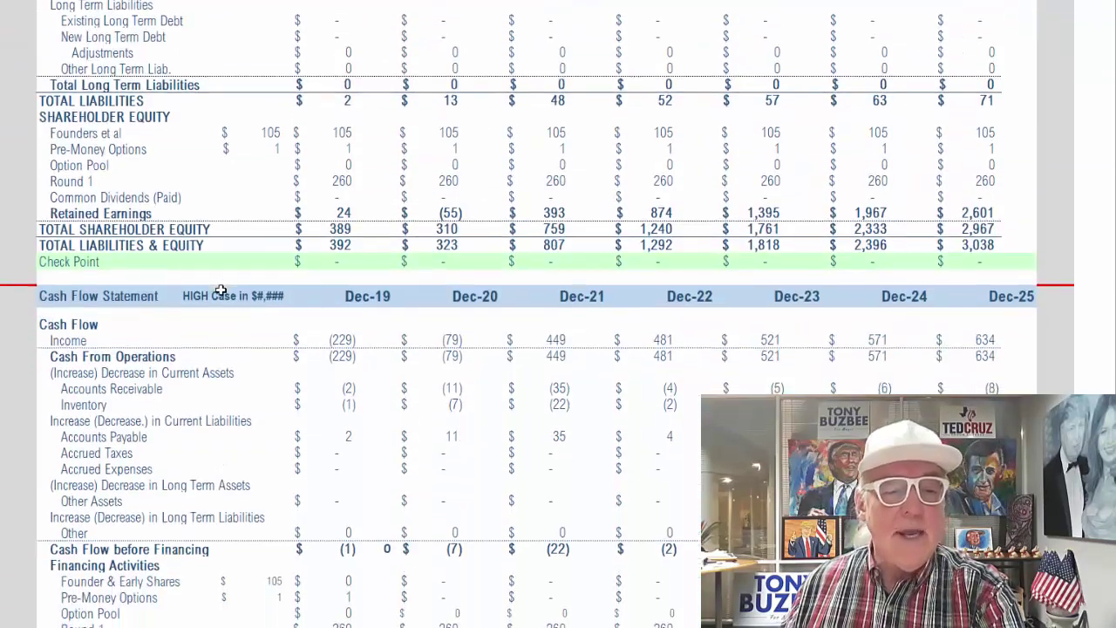
scroll(220, 291, down, 3)
- Return to the Income Statement and select the case label in its header
scroll(221, 290, up, 8)
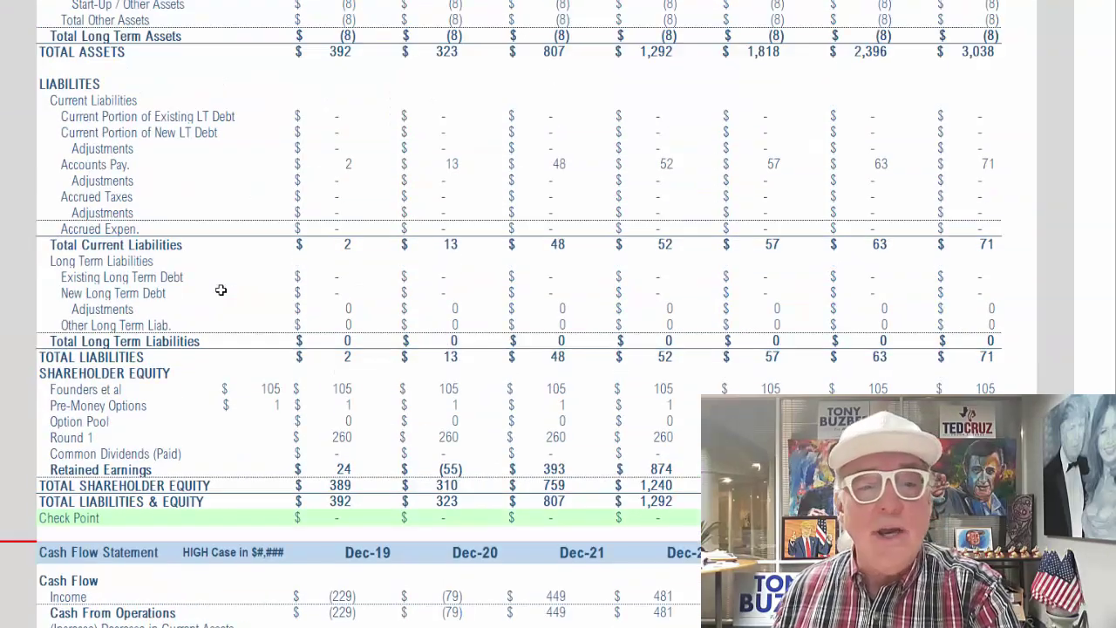
scroll(221, 291, up, 14)
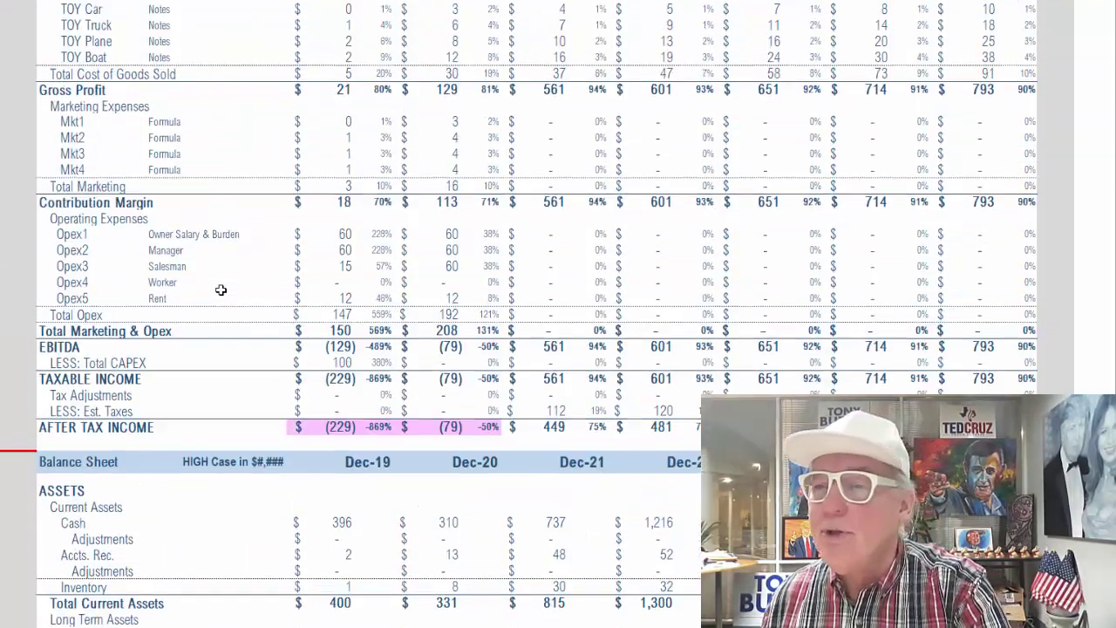
scroll(220, 290, up, 8)
scroll(221, 291, down, 3)
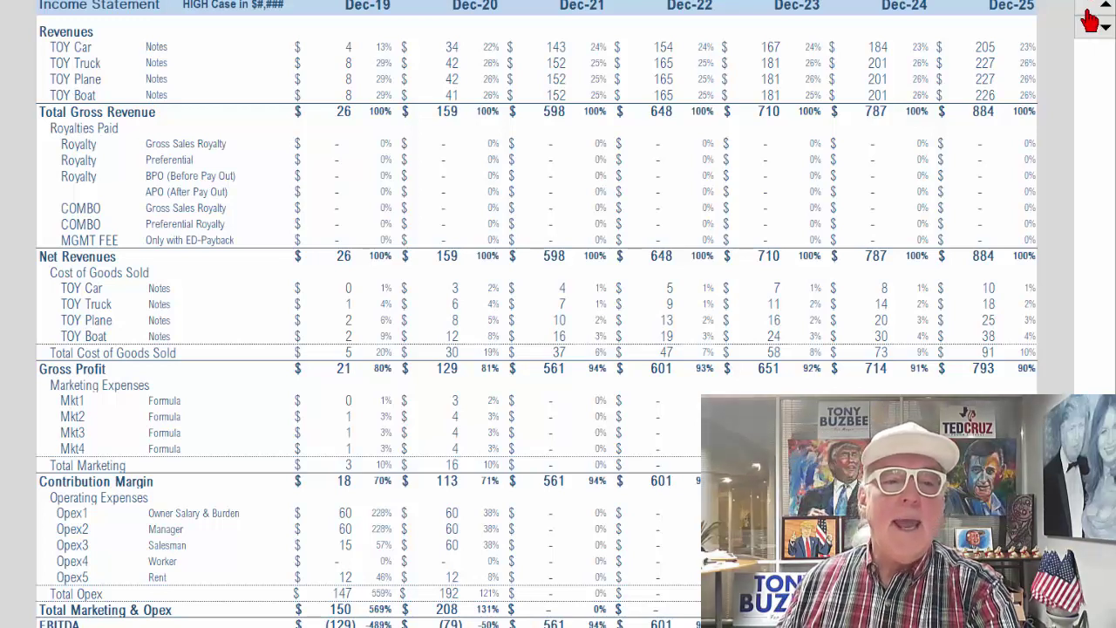
click(190, 5)
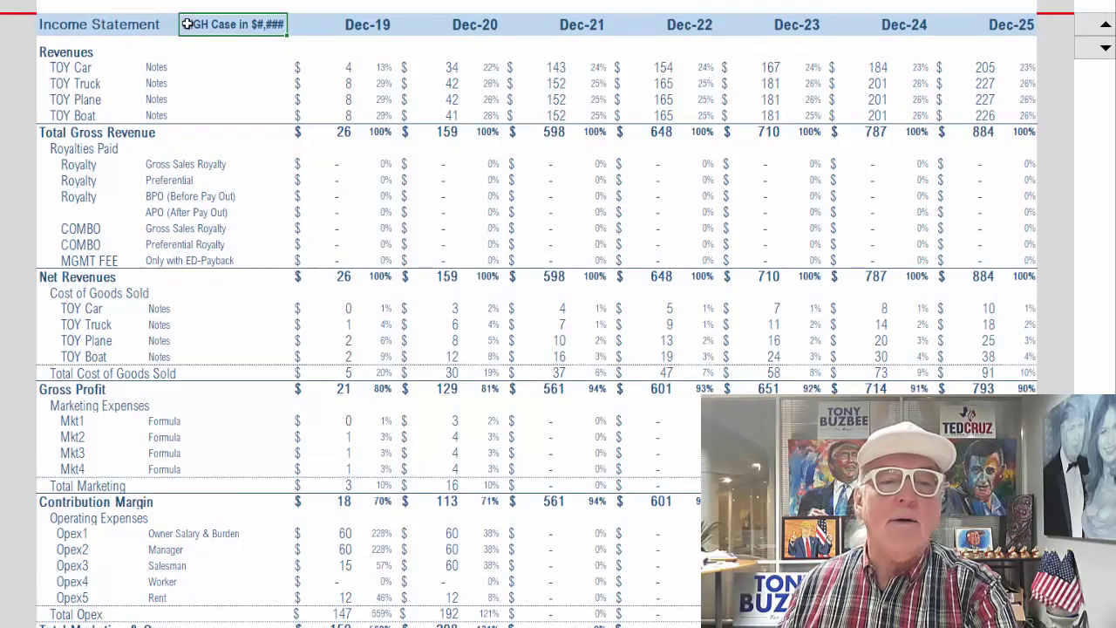
- Switch the Income Statement scenario through the MID, LOW and HIGH cases, leaving it on the LOW case
click(1102, 50)
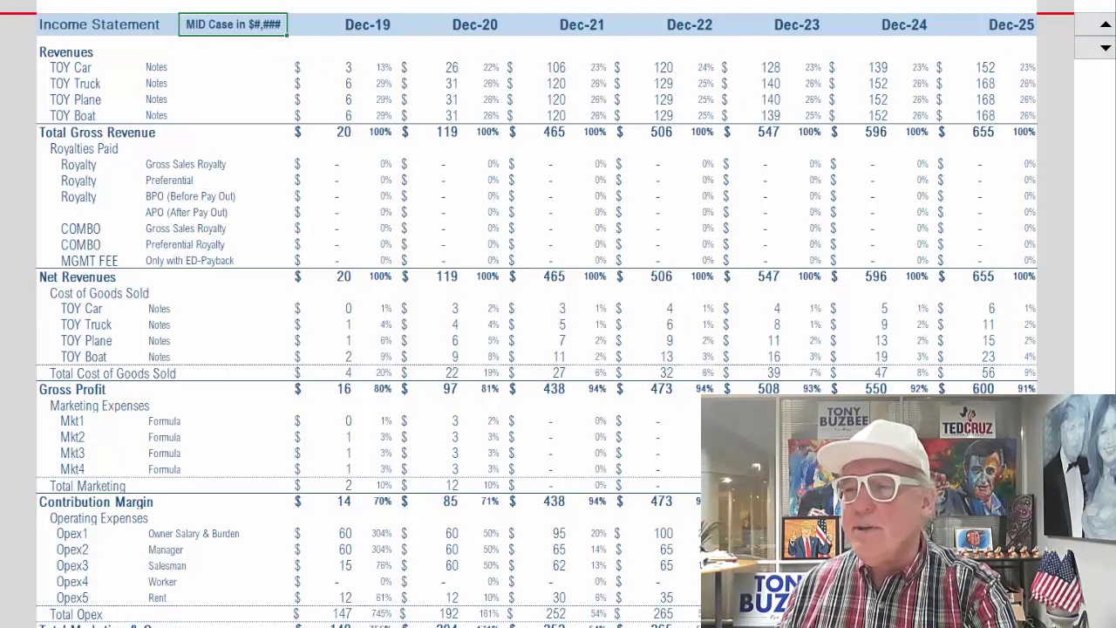
click(1106, 50)
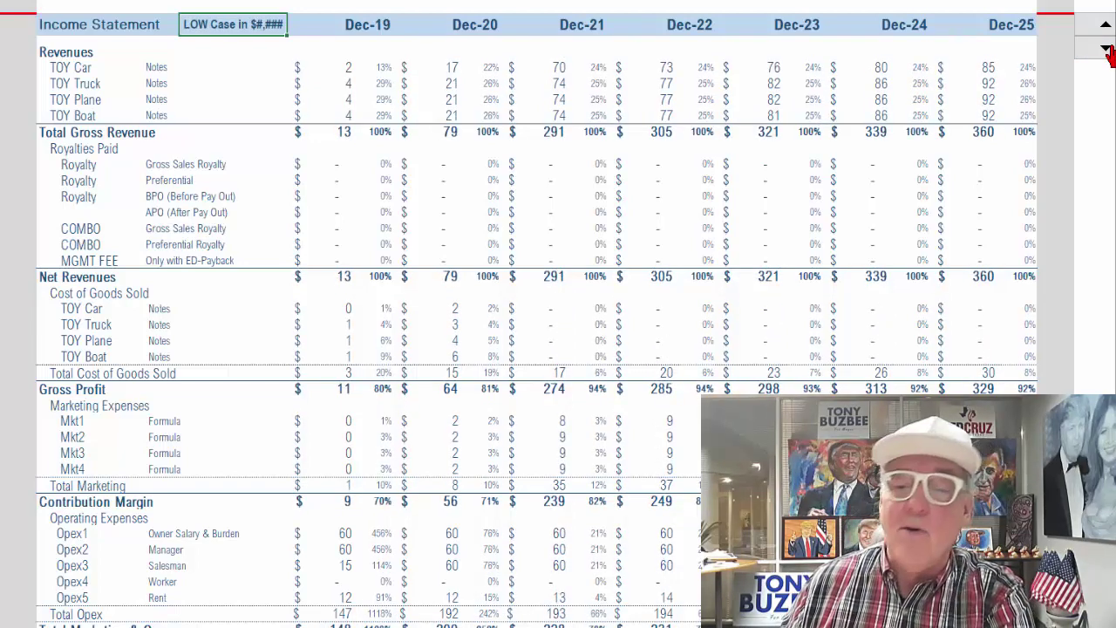
click(1098, 26)
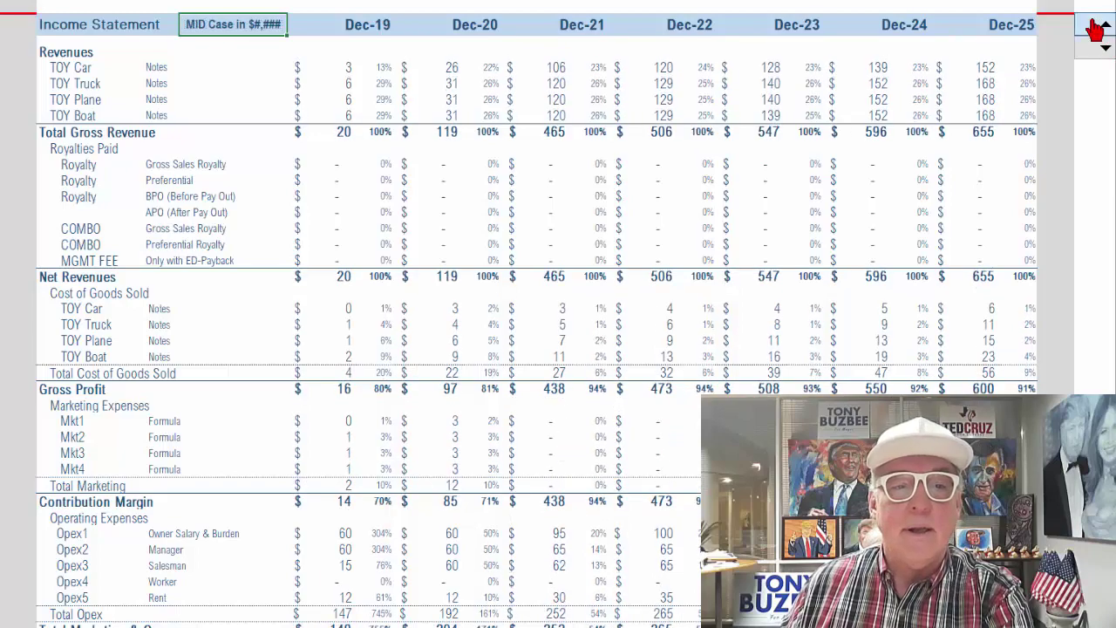
click(1097, 28)
click(1103, 51)
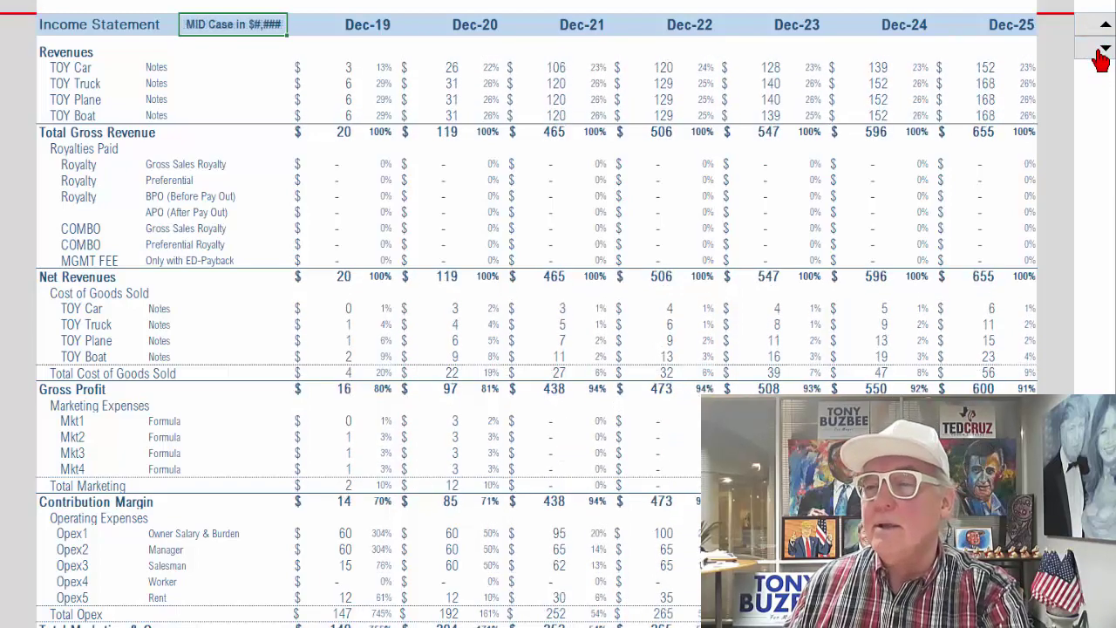
click(1102, 51)
- Review the LOW case Income Statement, Balance Sheet and Cash Flow Statement down to the End Cash row
scroll(657, 363, down, 5)
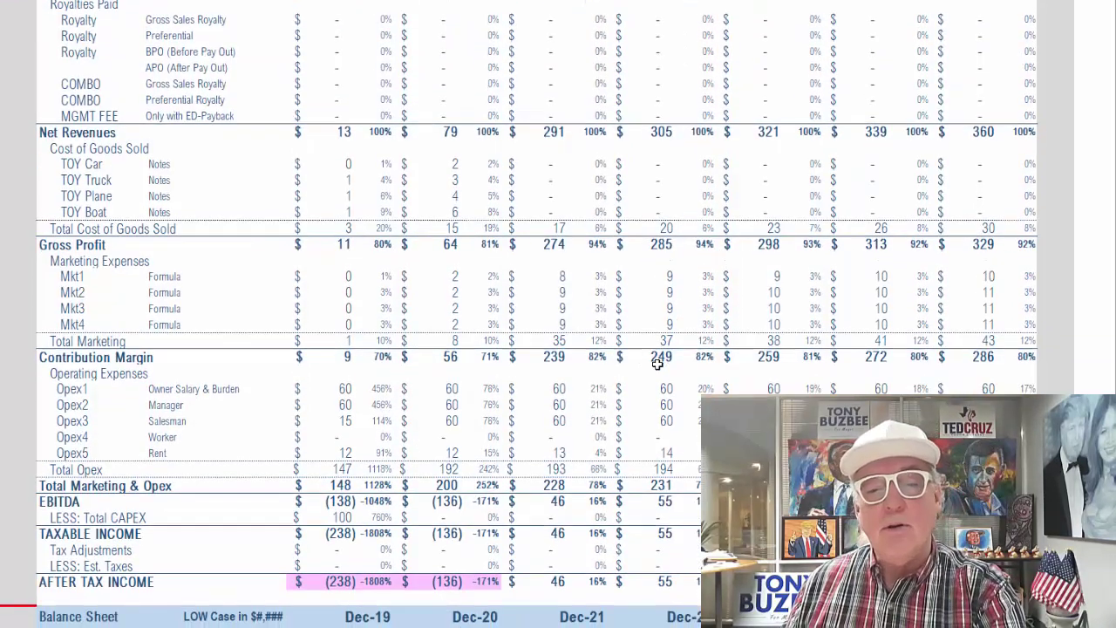
scroll(657, 365, down, 9)
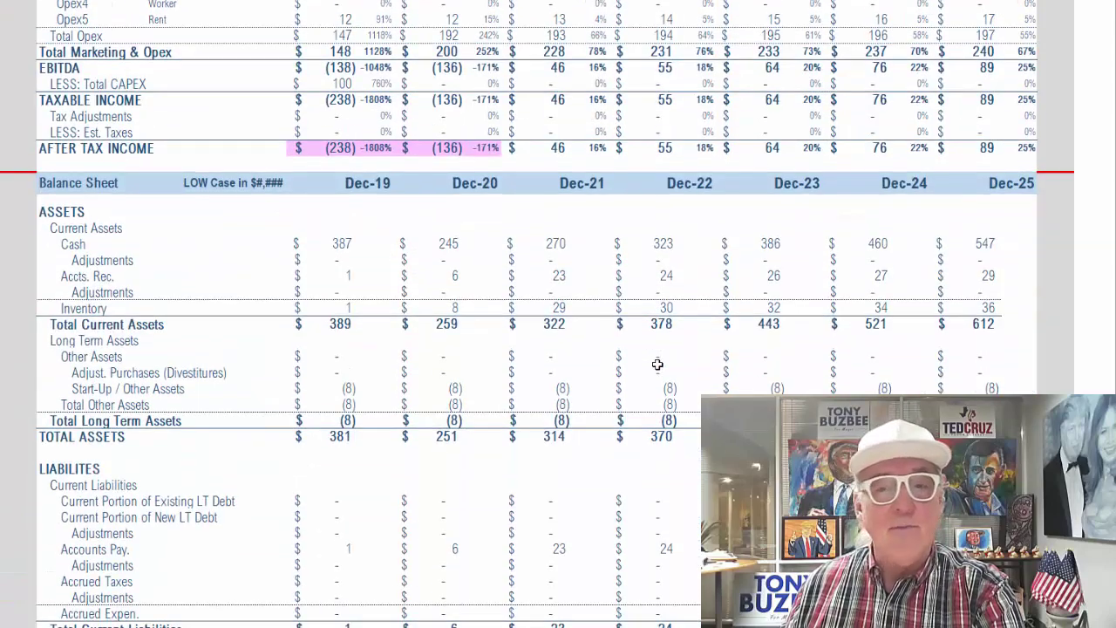
scroll(657, 365, up, 5)
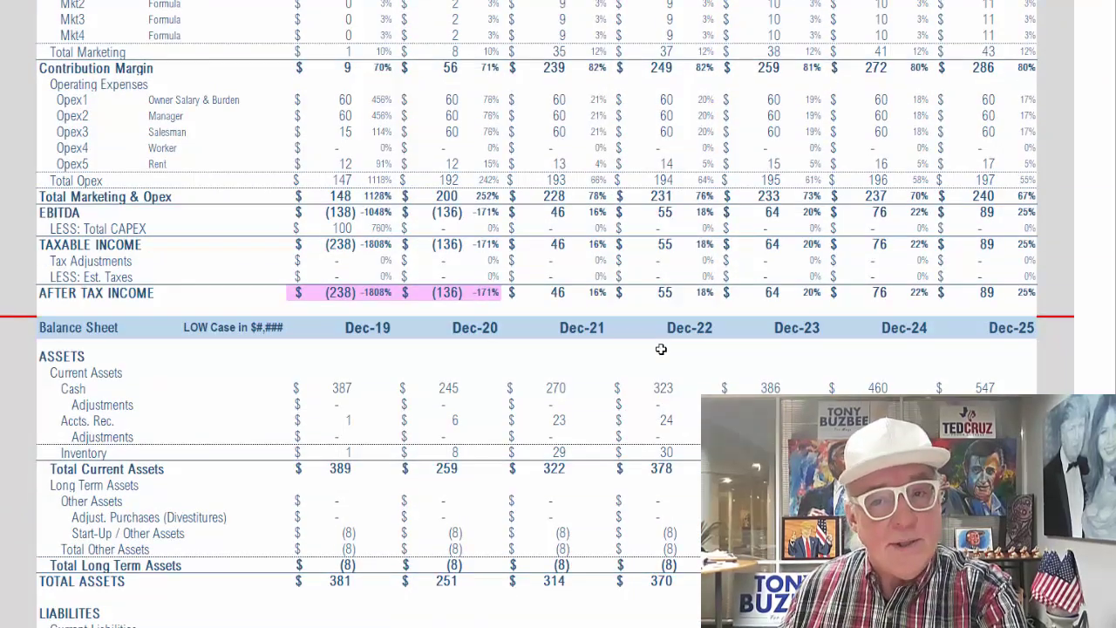
scroll(661, 349, up, 3)
scroll(663, 345, down, 2)
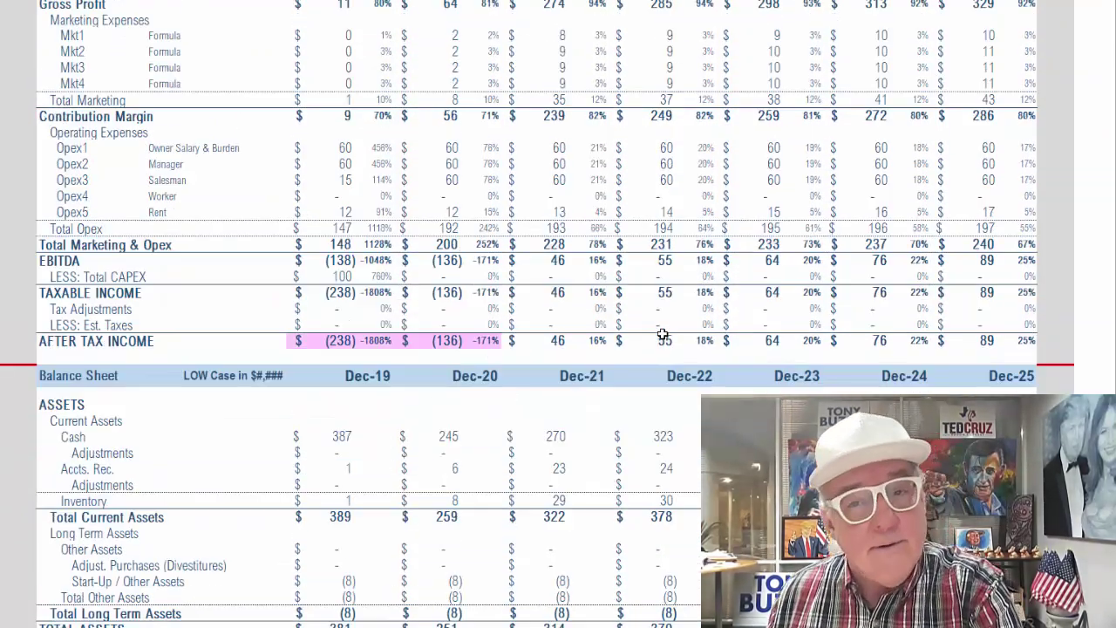
scroll(662, 334, up, 4)
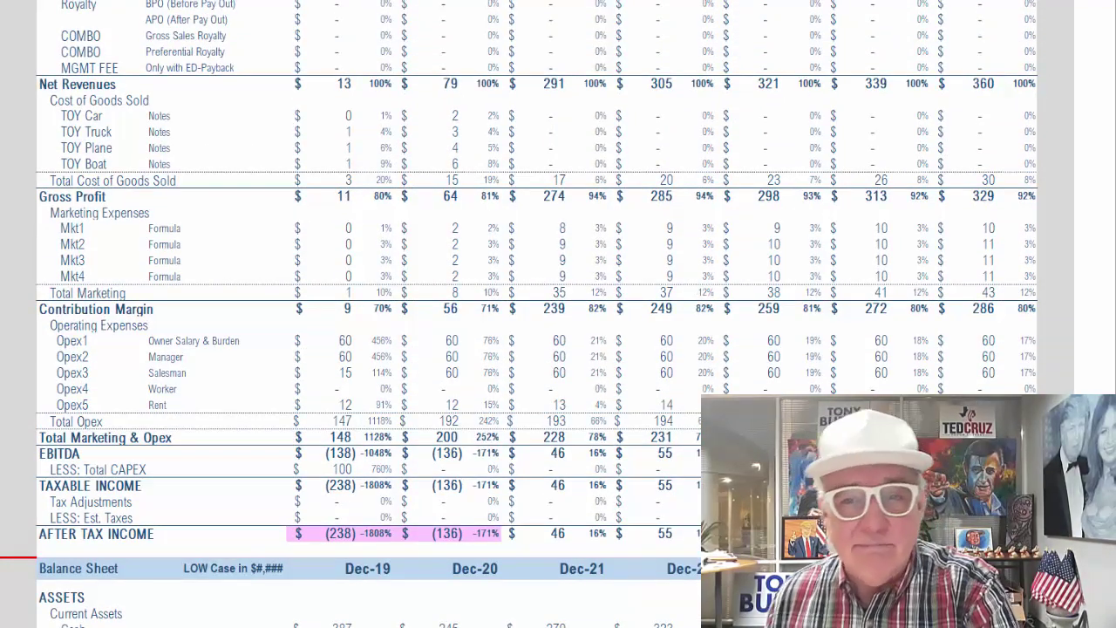
scroll(536, 254, down, 12)
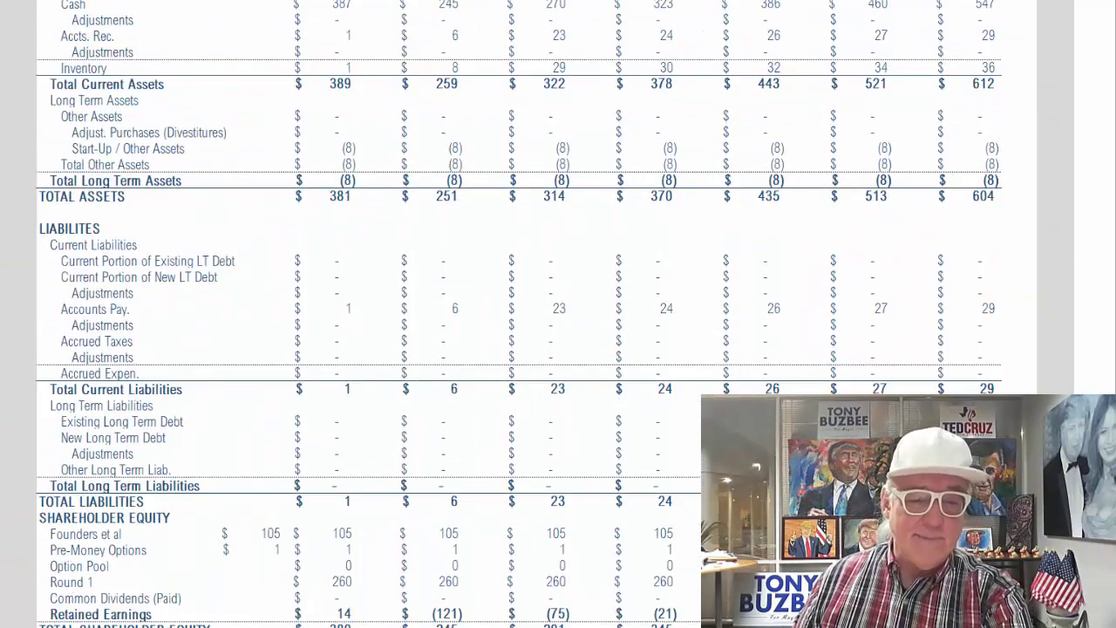
scroll(519, 314, down, 12)
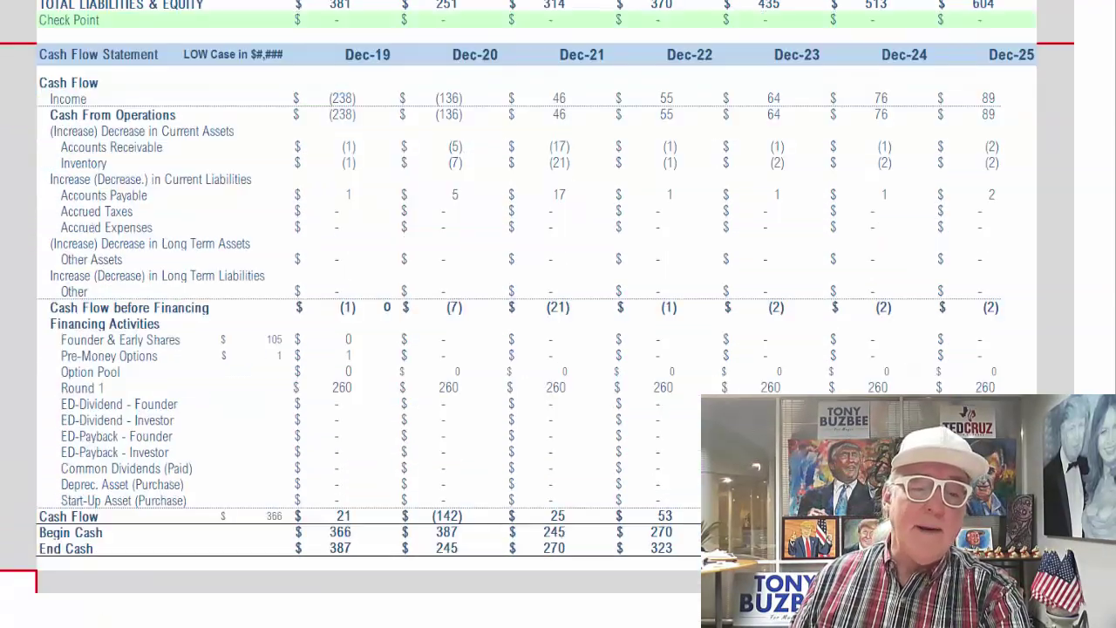
scroll(519, 265, down, 2)
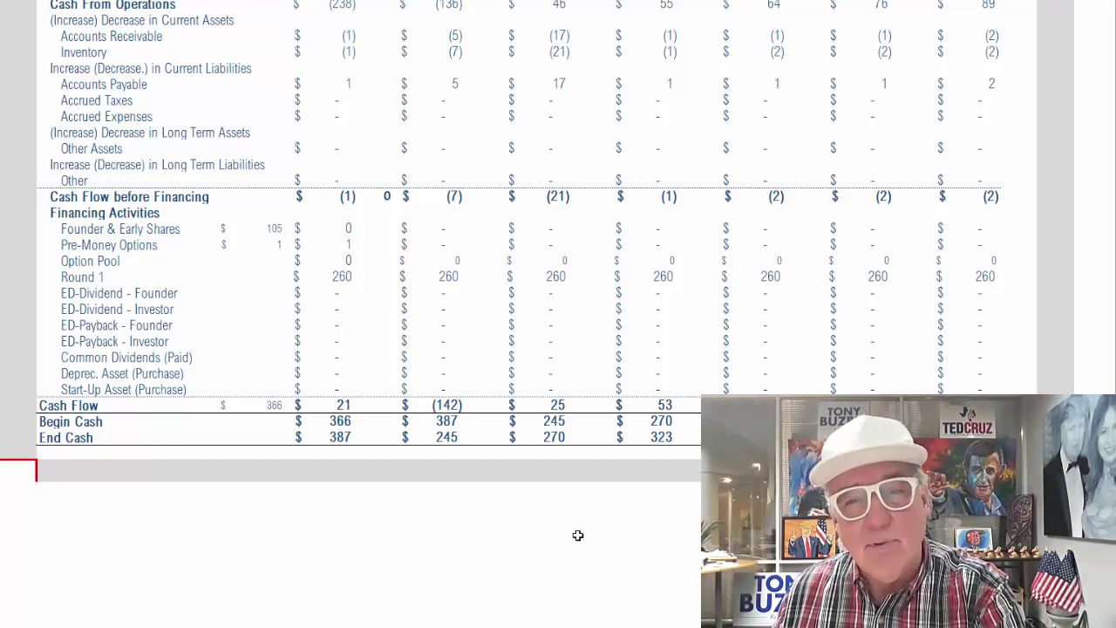
click(488, 472)
click(446, 470)
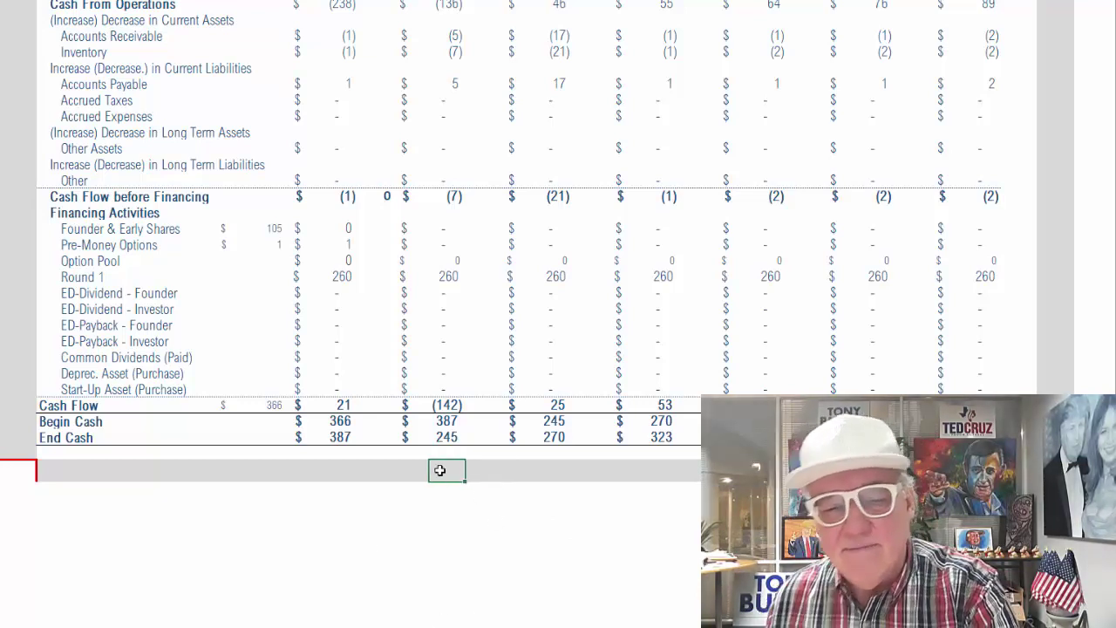
click(477, 472)
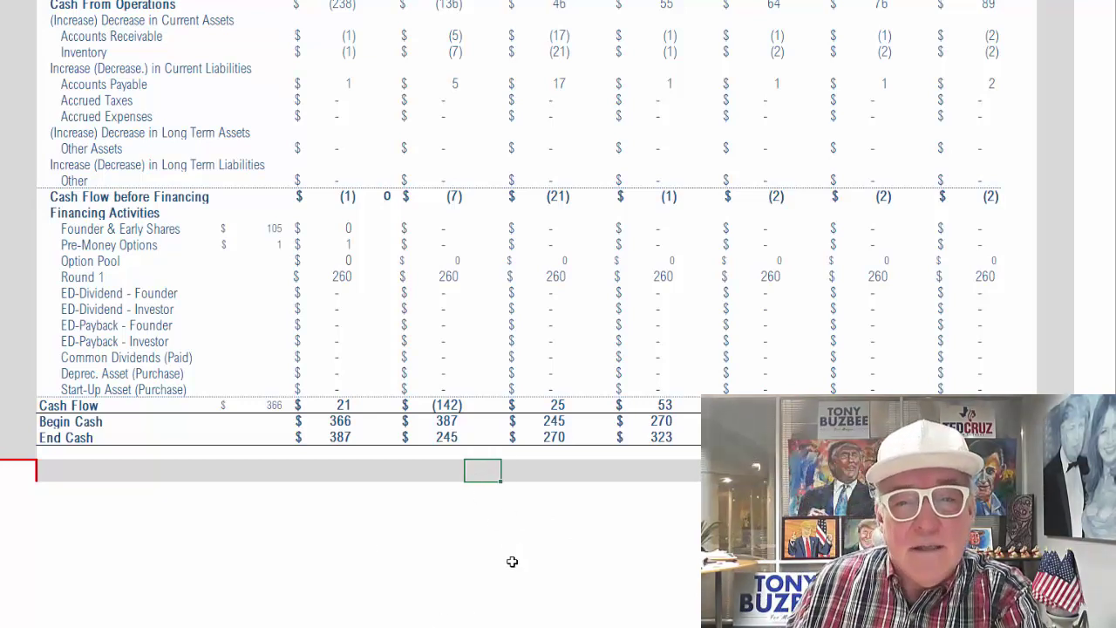
- Copy the whole Management Team section, from its header through the fourth profile above Proposed Offering and Expected Investment Returns
scroll(498, 529, up, 9)
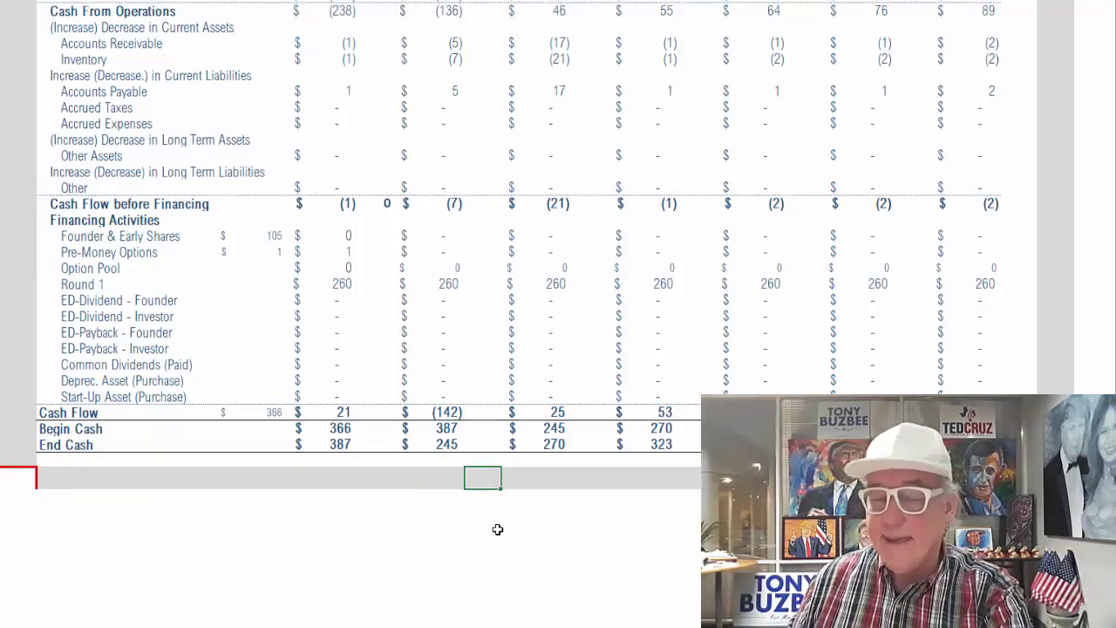
scroll(497, 530, up, 4)
scroll(497, 529, down, 3)
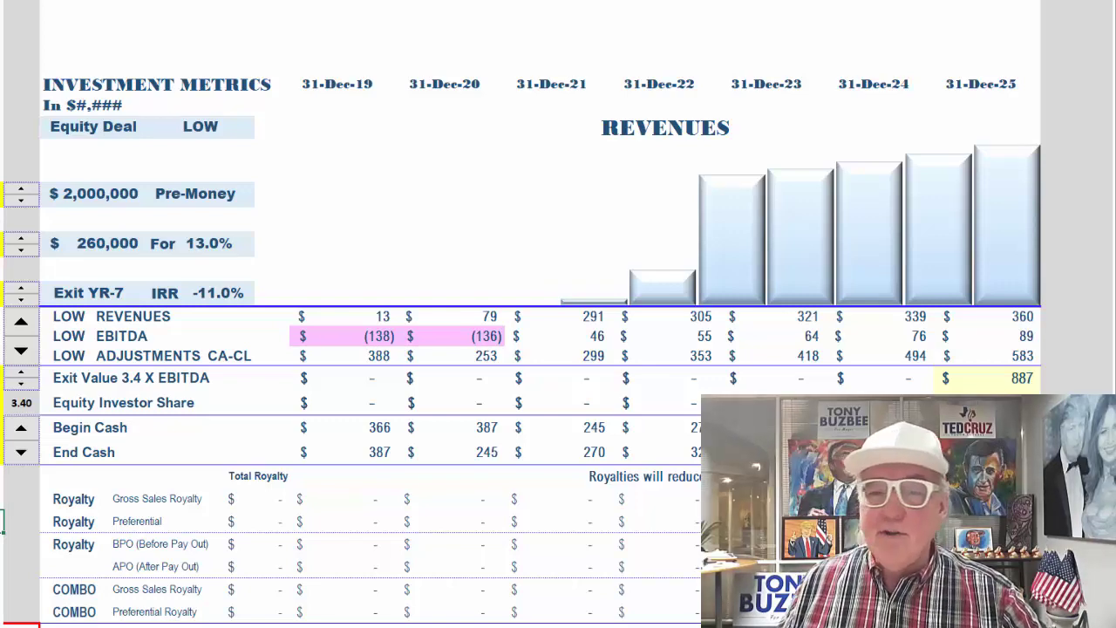
scroll(3, 328, up, 5)
scroll(15, 246, up, 3)
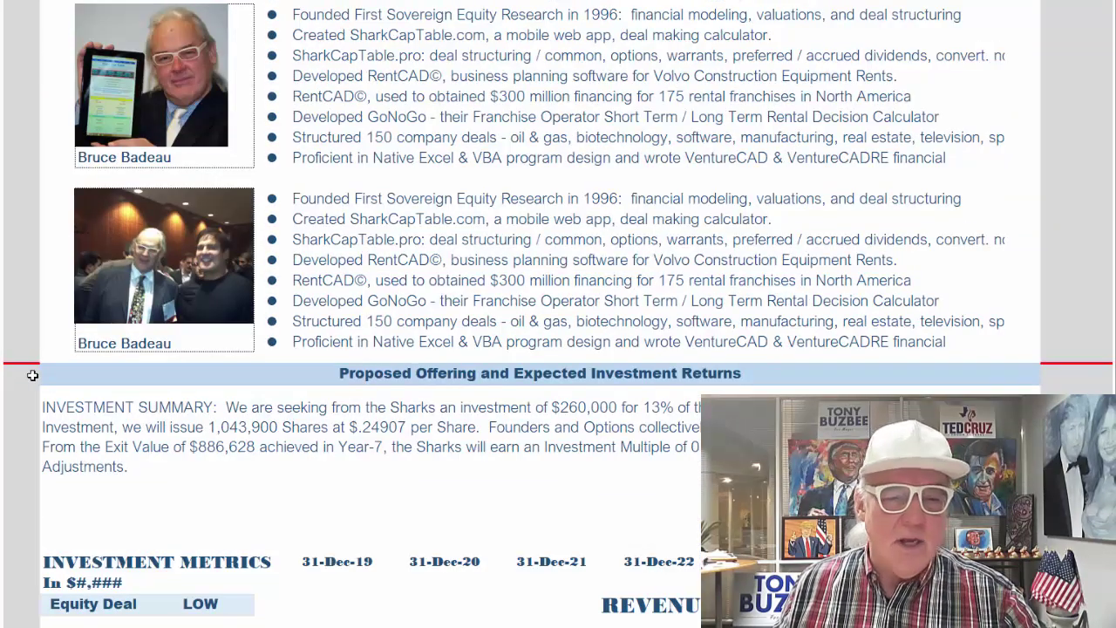
scroll(43, 366, up, 8)
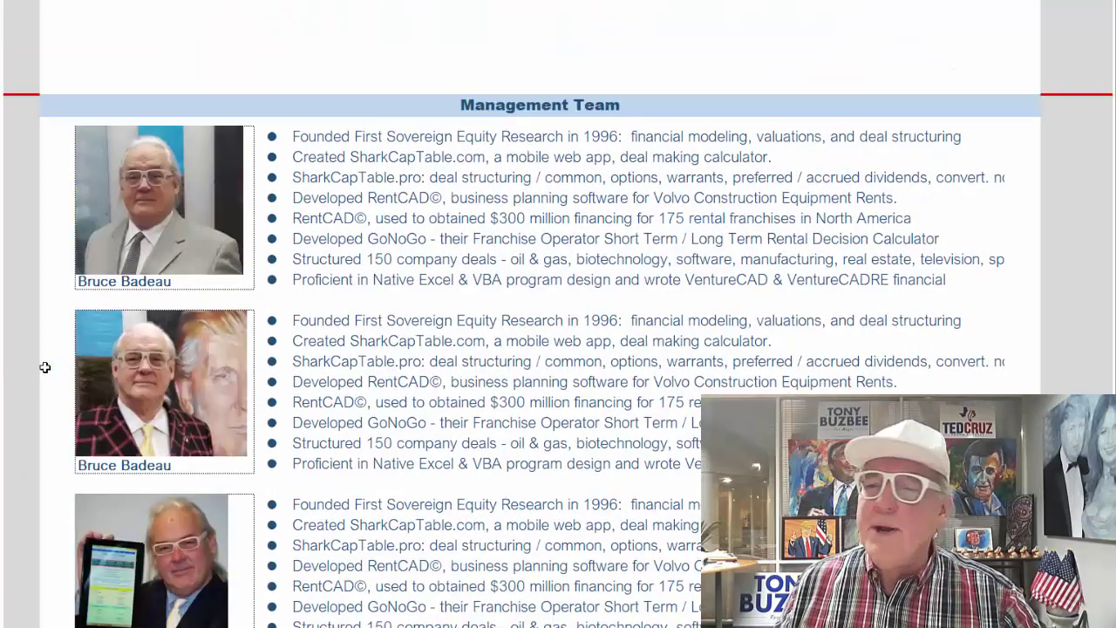
scroll(45, 368, down, 1)
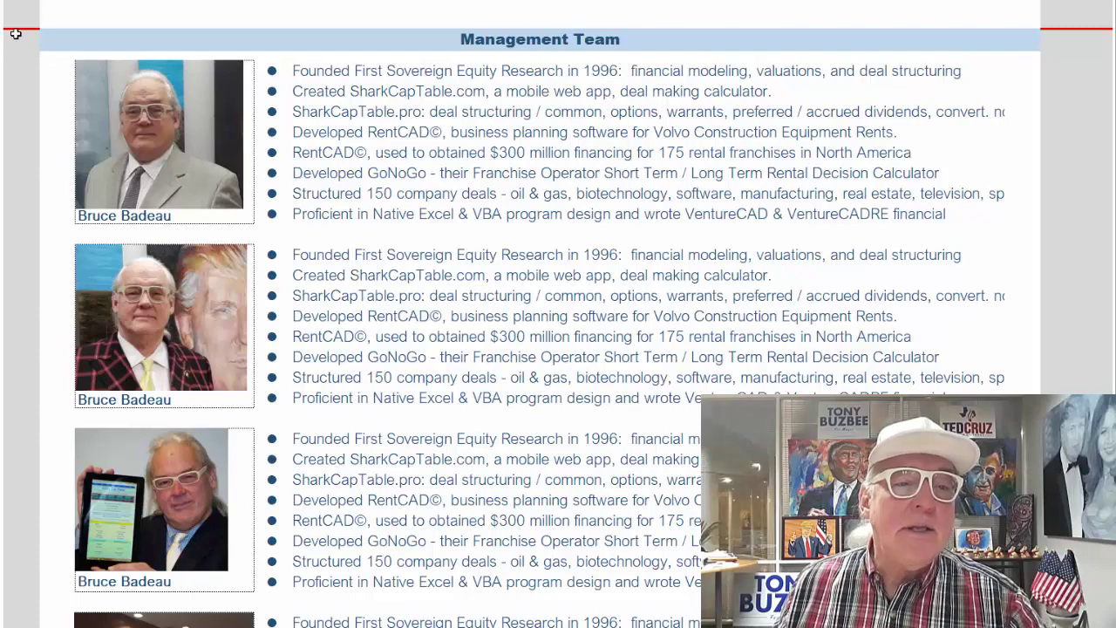
click(65, 35)
drag(866, 139, 841, 295)
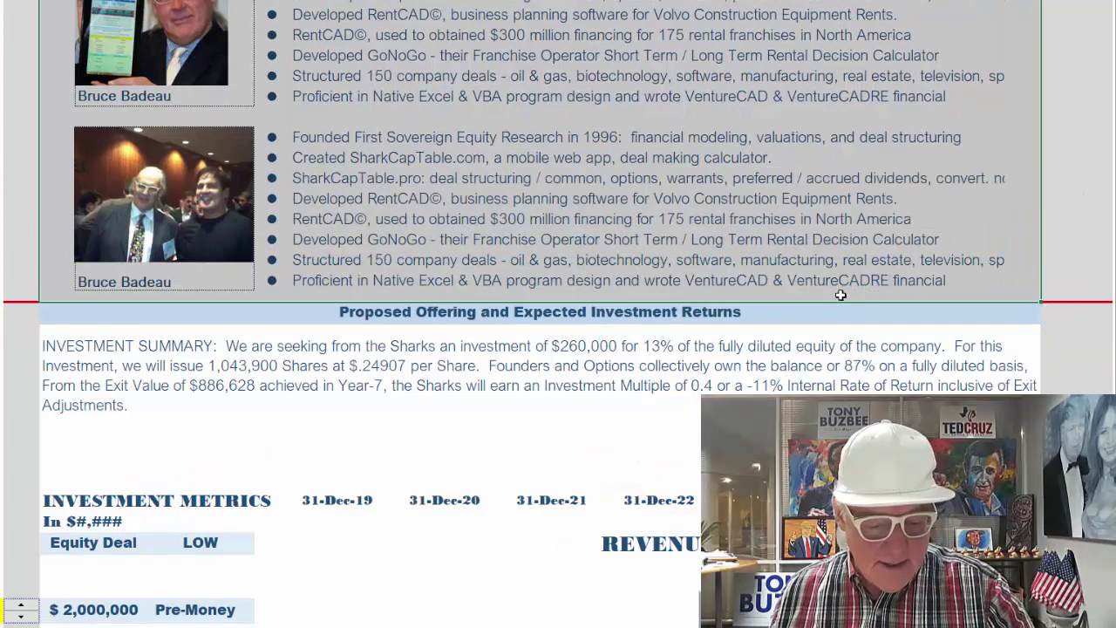
key(ctrl+c)
- Switch to Word and create a blank document in landscape orientation with 0.5" margins
key(super)
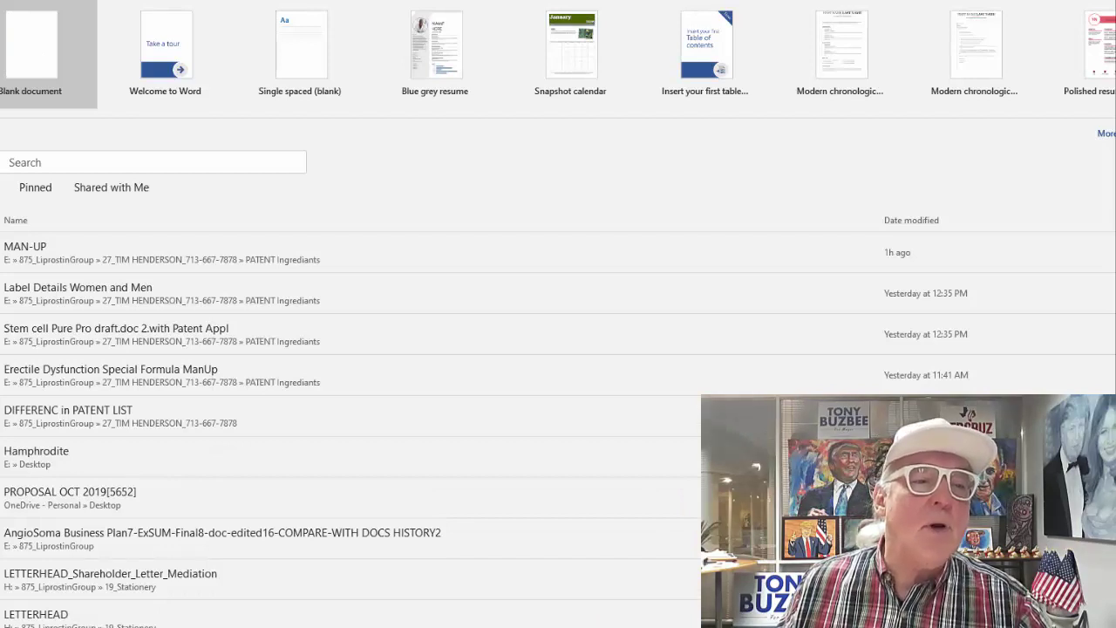
click(48, 39)
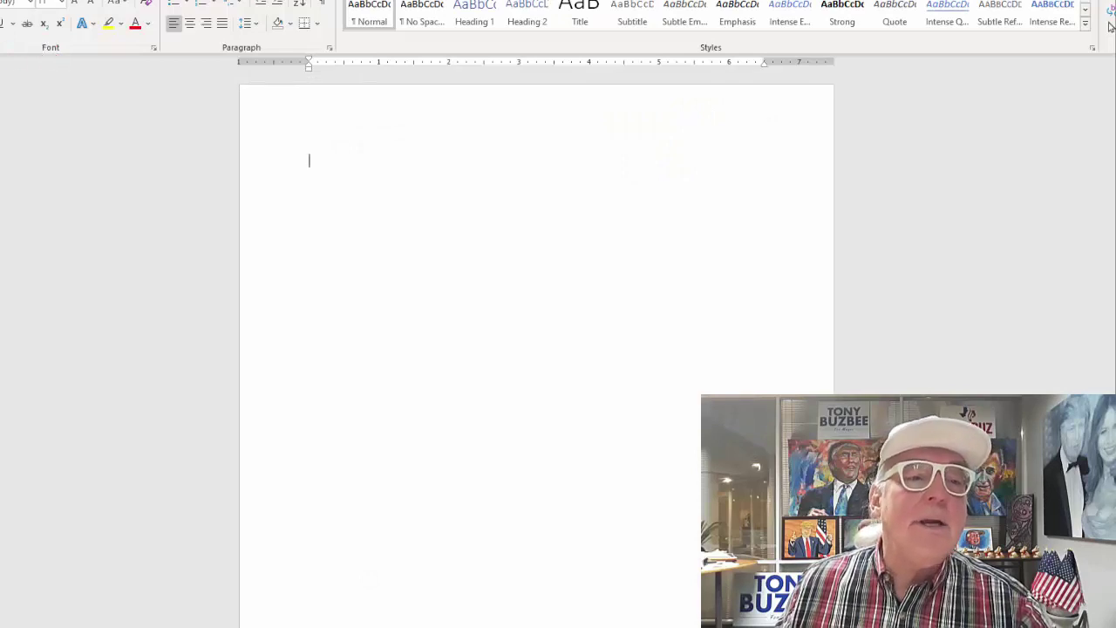
click(471, 1)
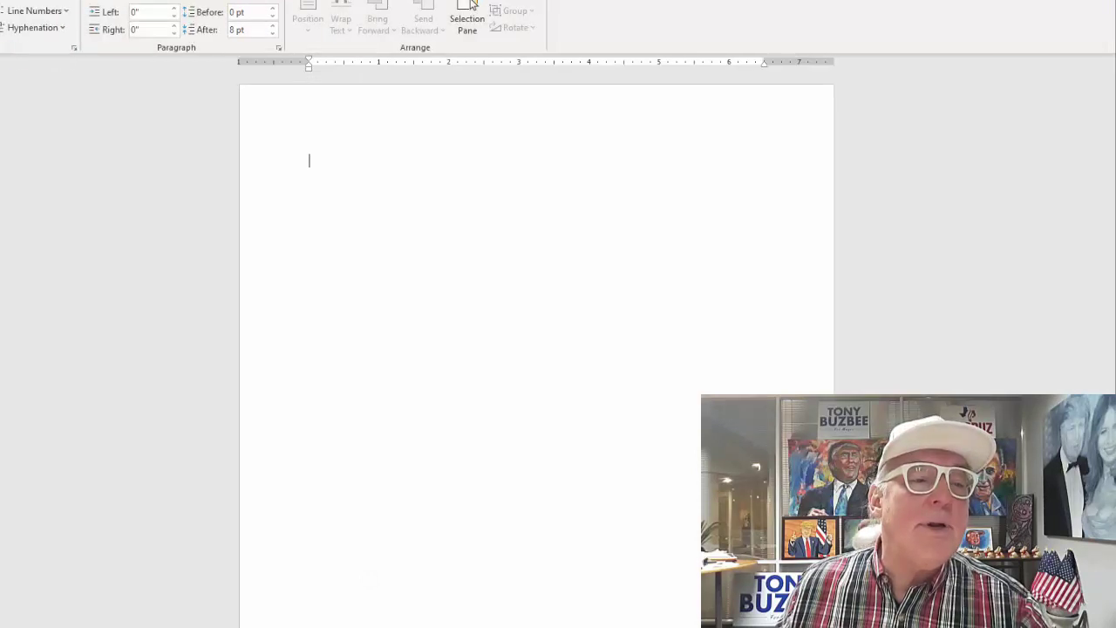
click(2, 22)
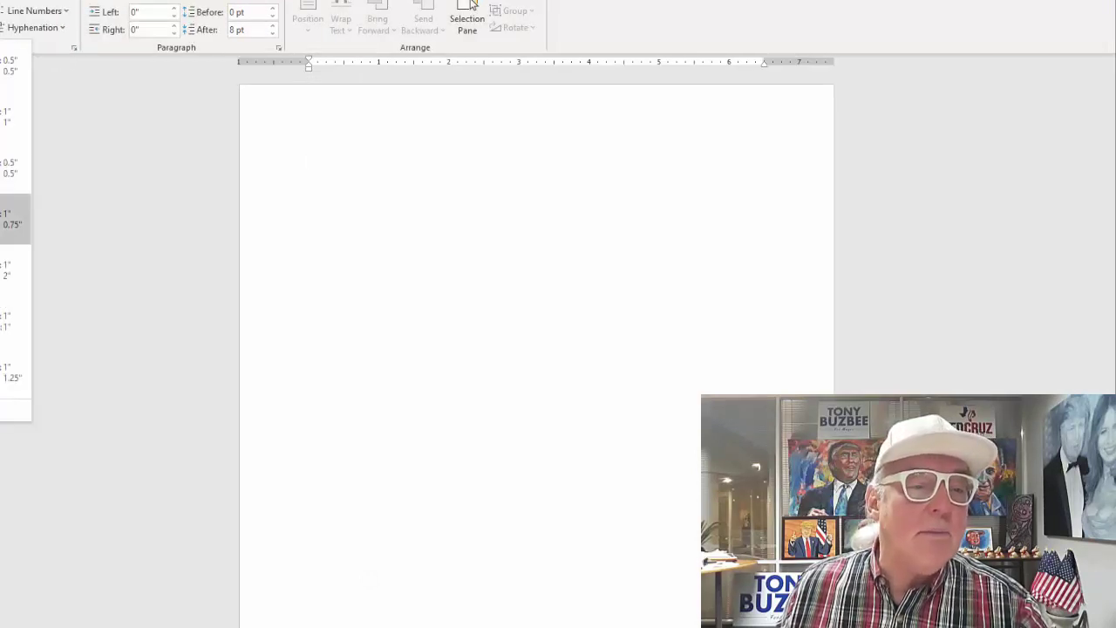
click(9, 167)
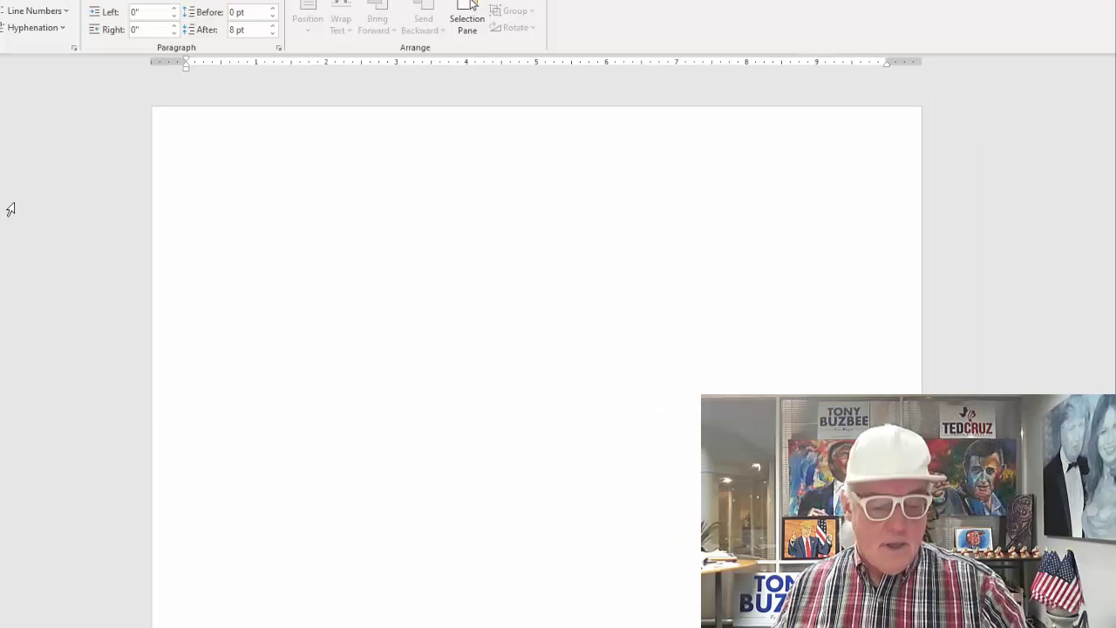
- Try pasting the Management Team section as editable content and compare its layout with the source in the Excel workbook
drag(11, 210, 671, 385)
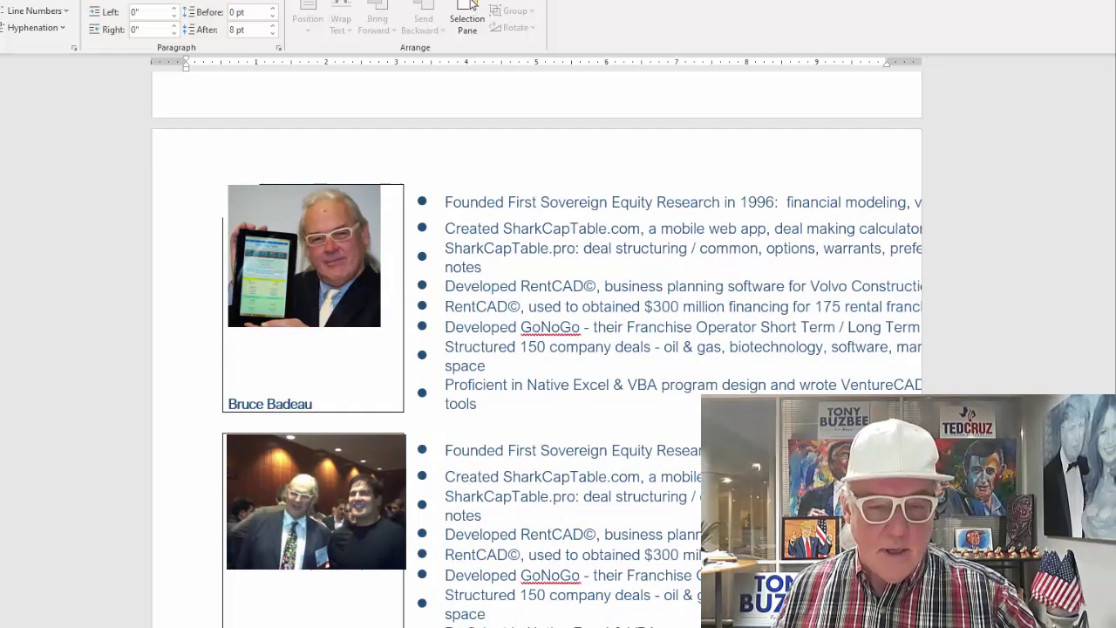
key(super+Tab)
click(267, 471)
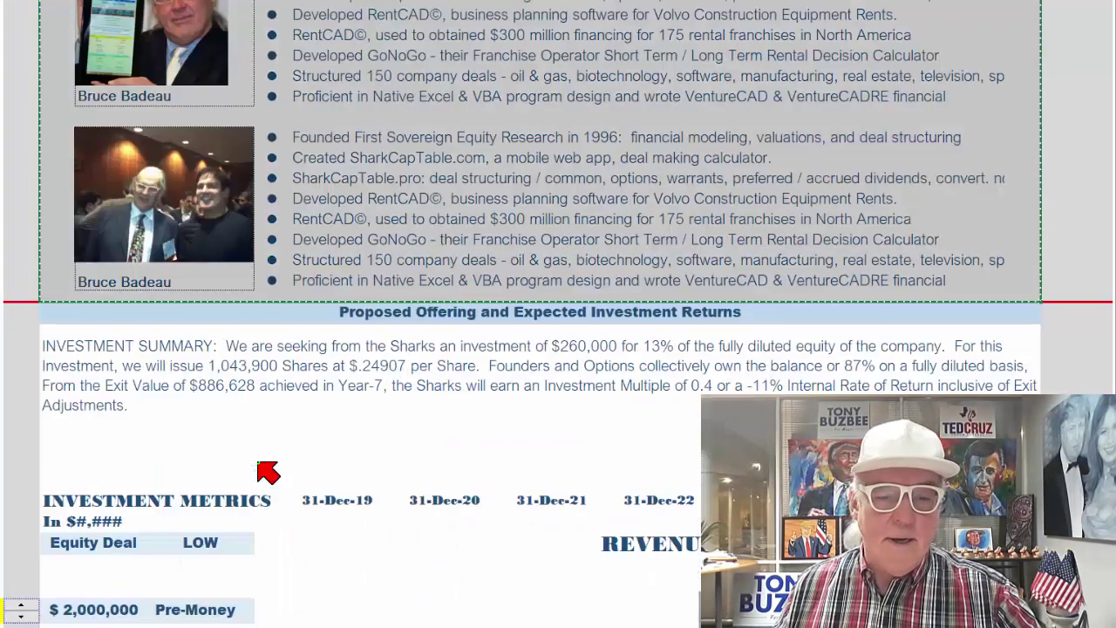
scroll(384, 455, up, 4)
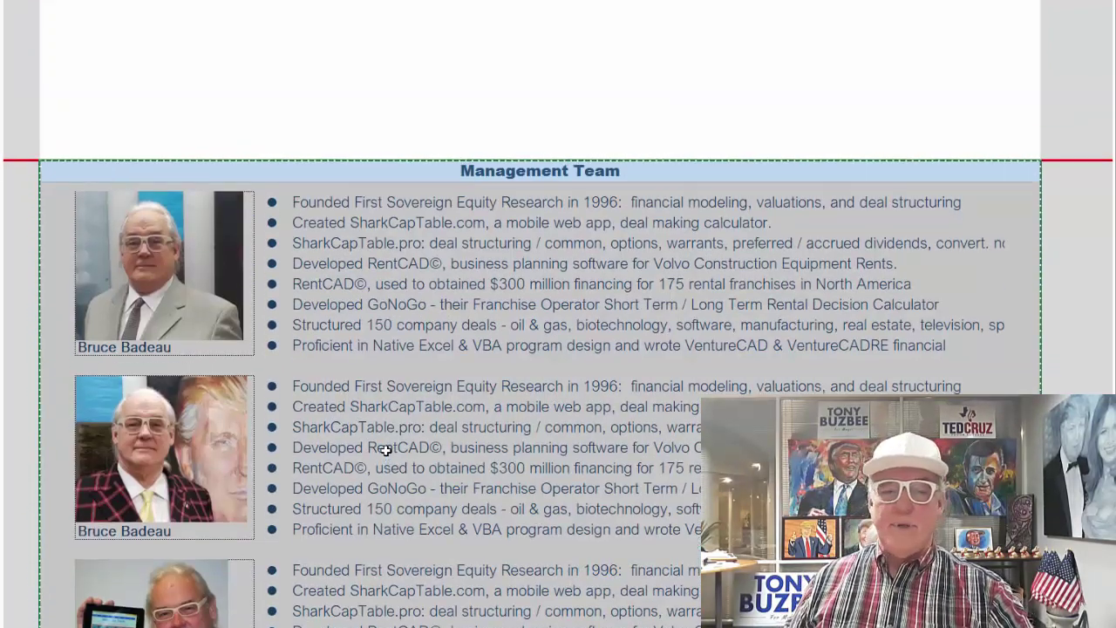
scroll(386, 450, down, 3)
- Replace the editable paste in the Word document with a picture of the Management Team section that fits the landscape page
key(alt+Tab)
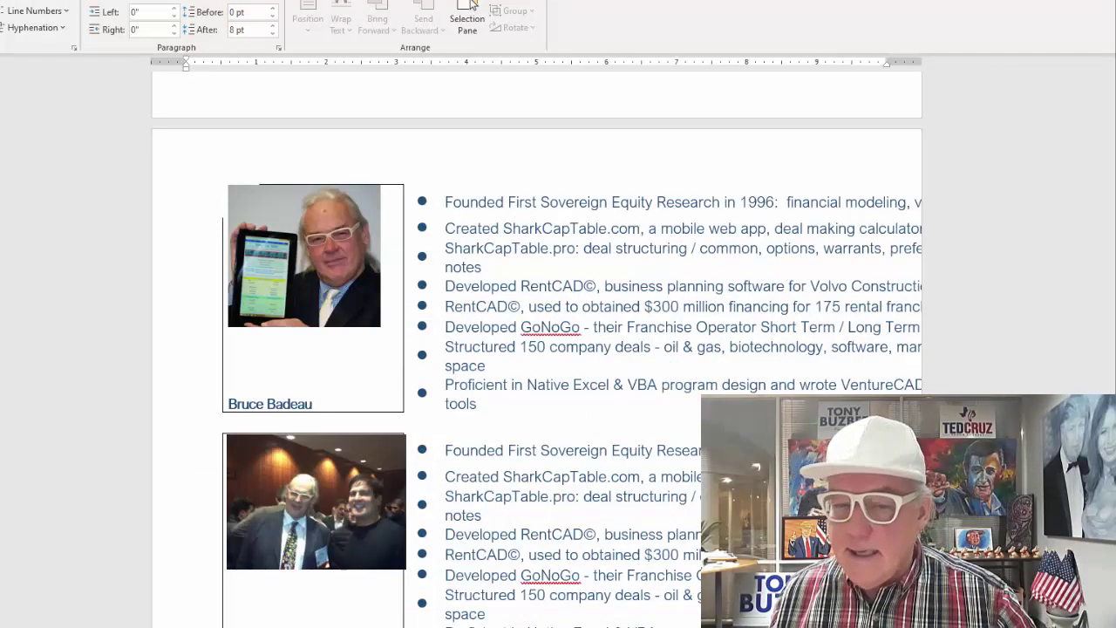
scroll(471, 5, down, 2)
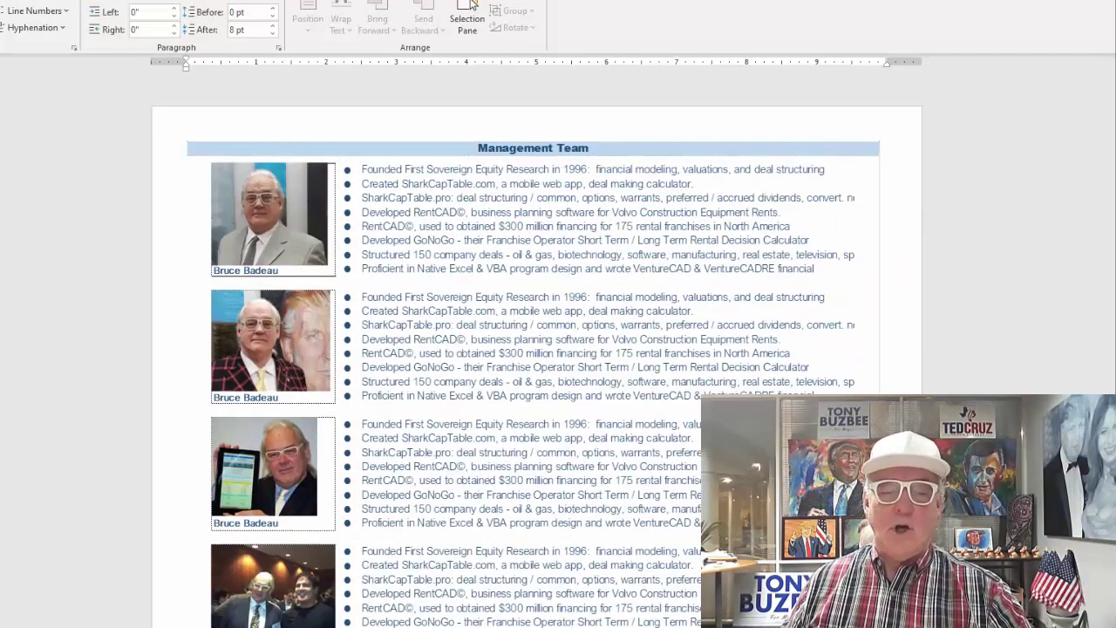